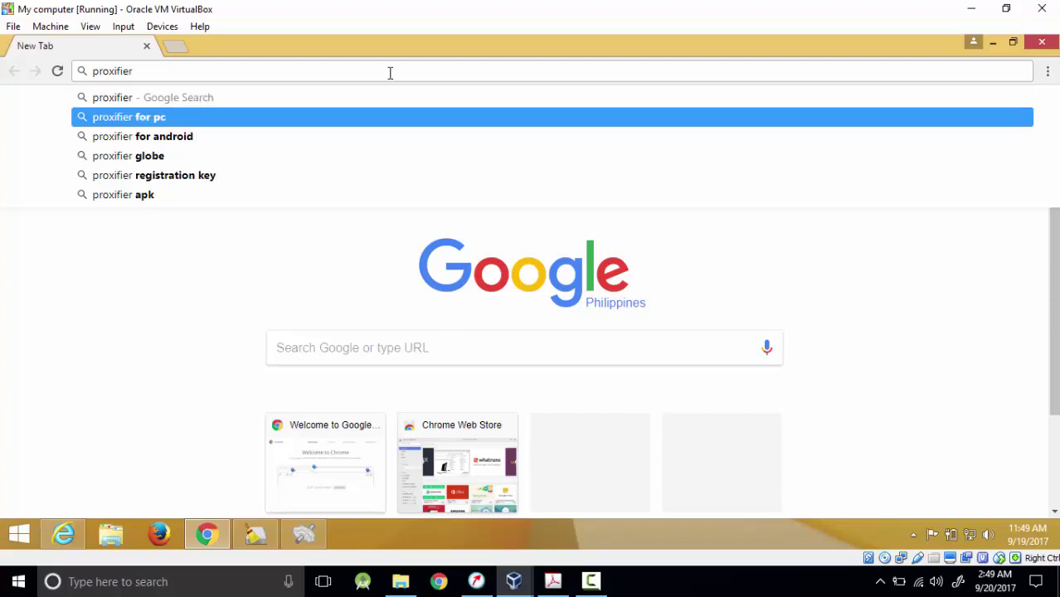
Step: Search for "proxifier for pc" and download the Standard Edition's ProxifierSetup.exe from the official Proxifier download page
key(Return)
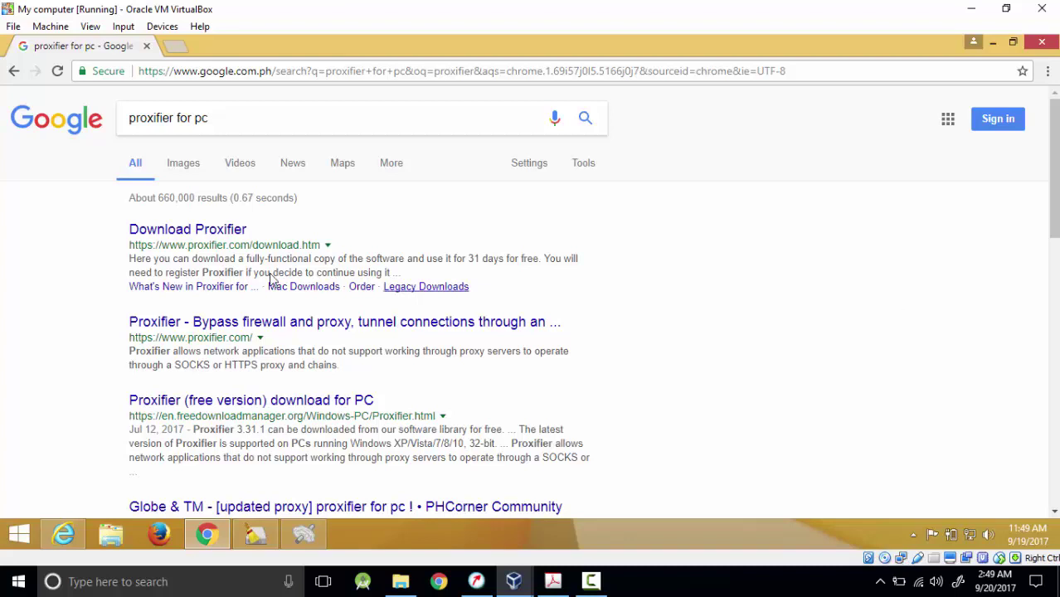
click(186, 237)
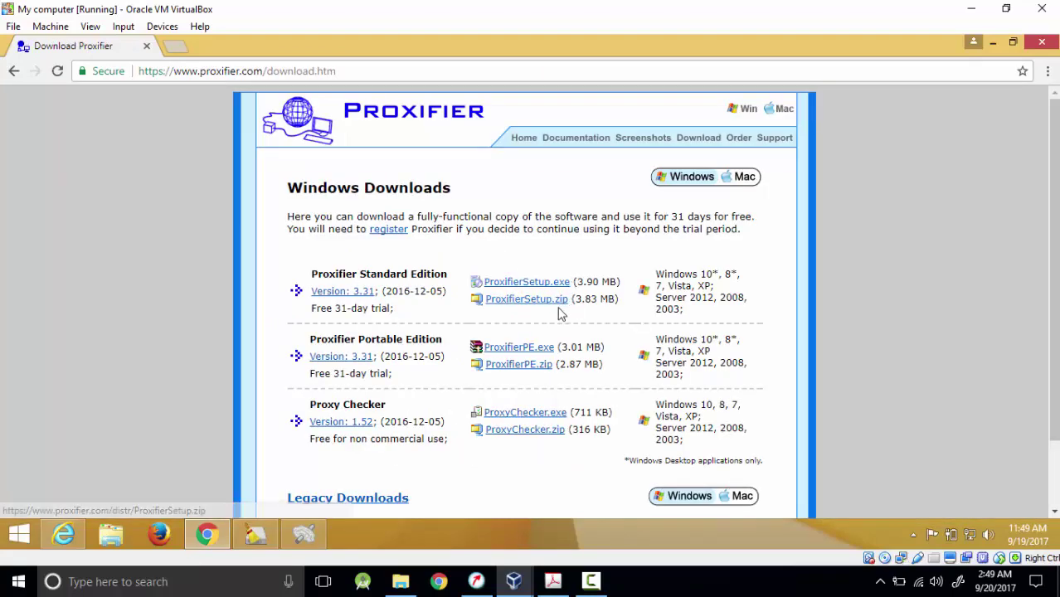
scroll(564, 307, down, 2)
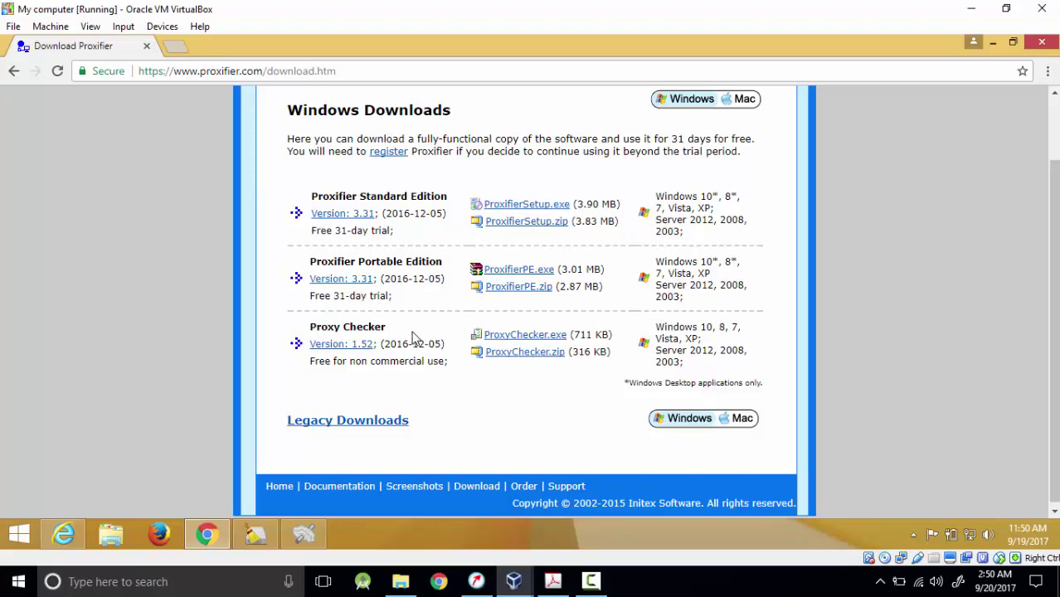
click(530, 206)
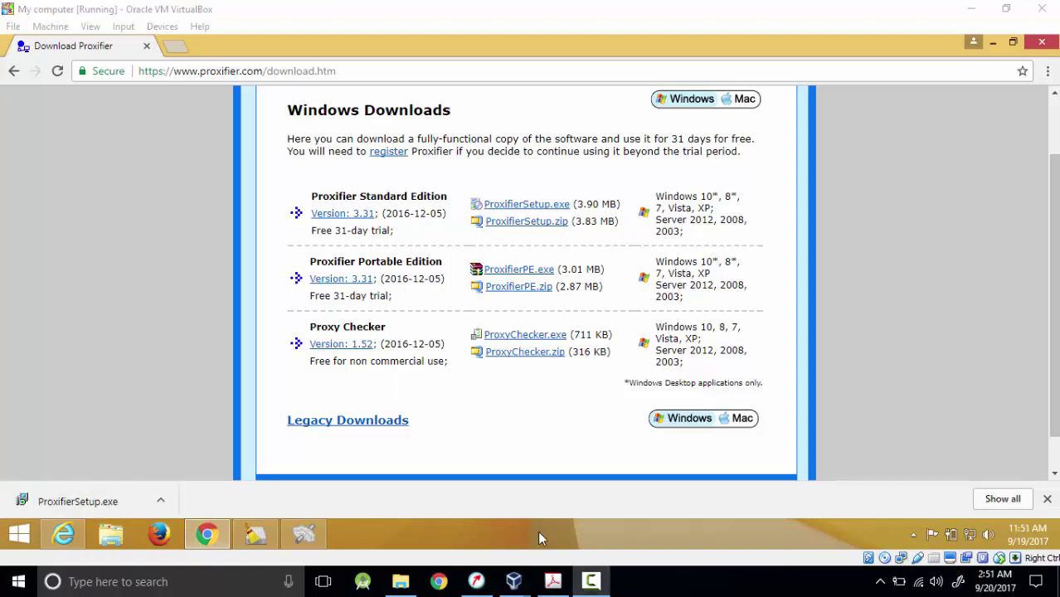
Step: Run the downloaded ProxifierSetup.exe and accept the license agreement in the setup wizard
click(102, 501)
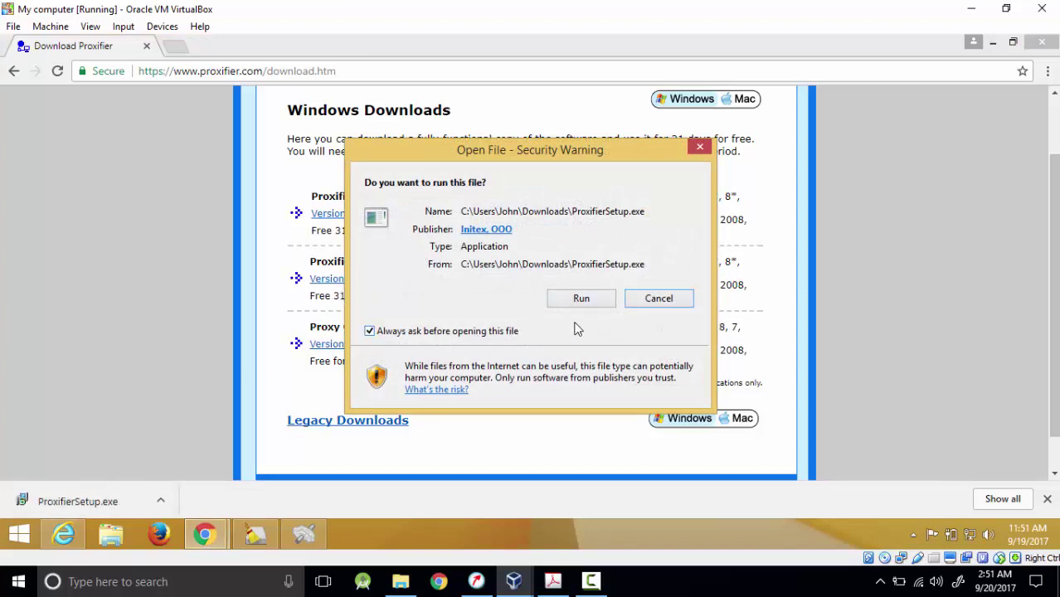
click(580, 299)
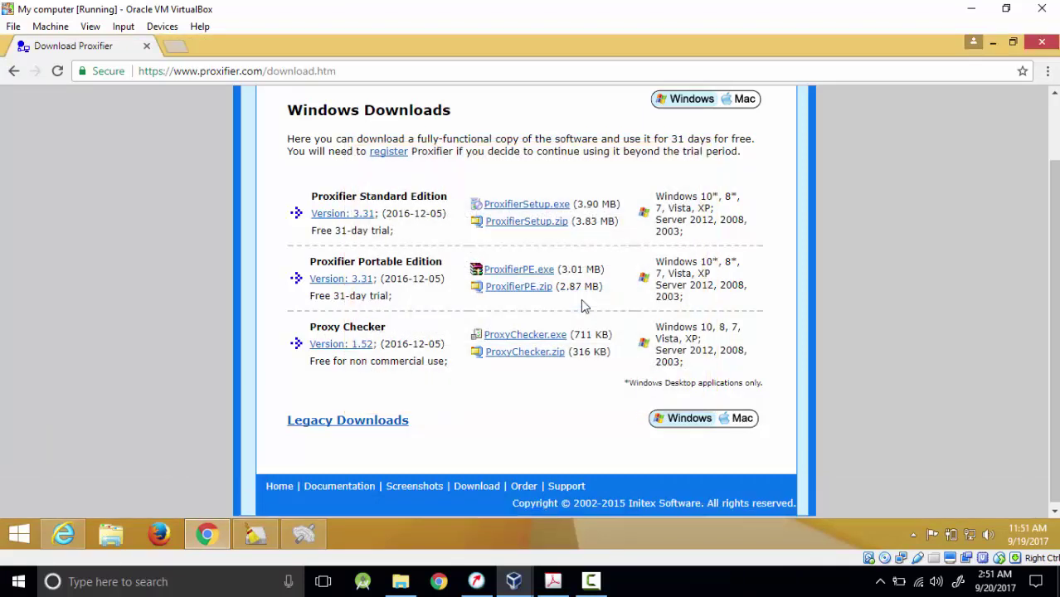
click(596, 318)
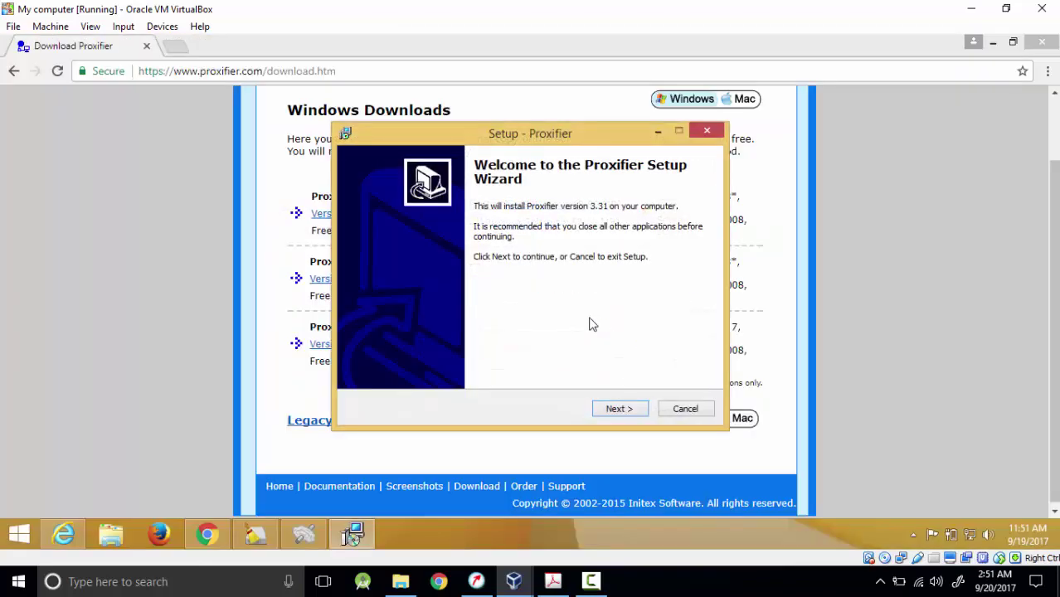
click(613, 408)
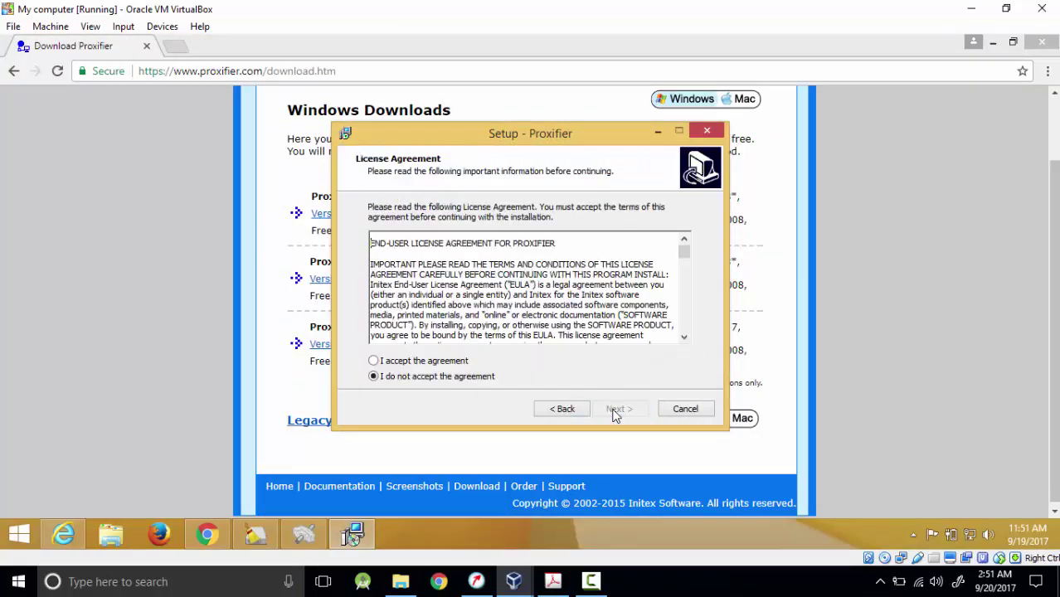
click(395, 361)
click(617, 409)
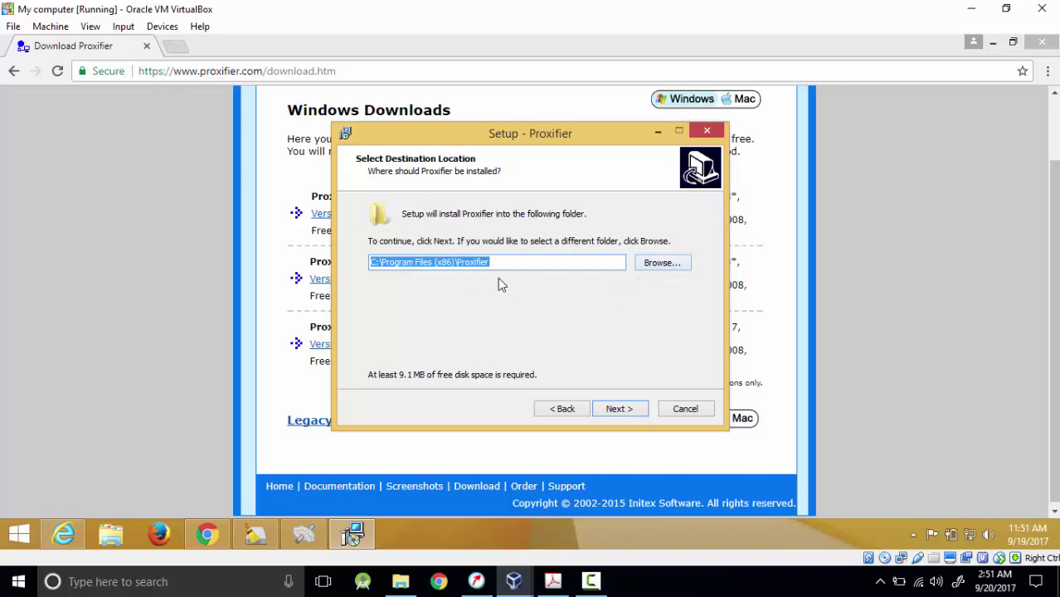
Step: Install Proxifier with the default folders, a desktop shortcut and startup update checks, and finish setup with Launch Proxifier enabled
click(616, 412)
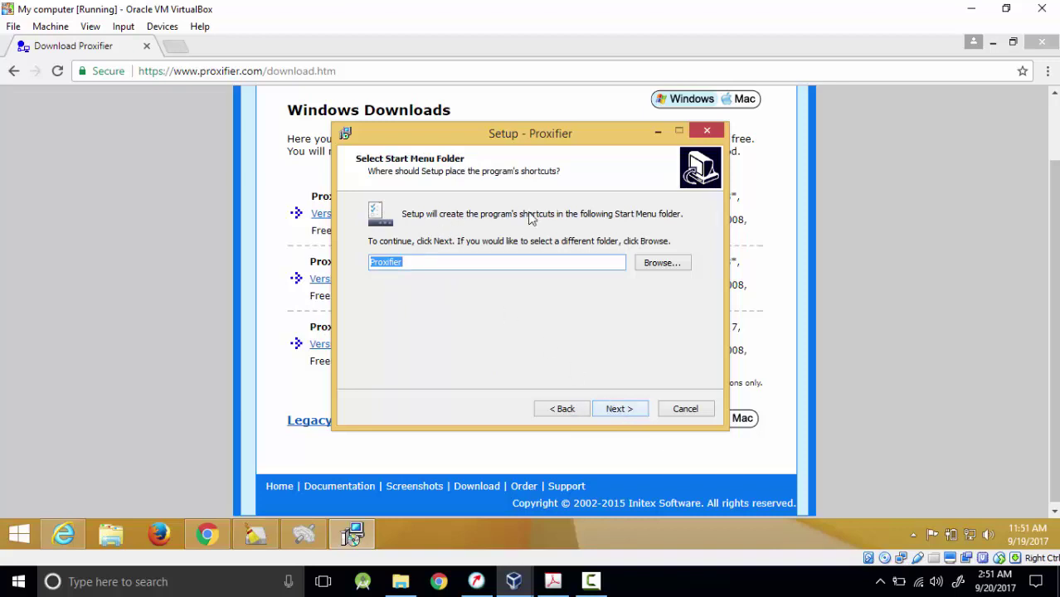
click(622, 410)
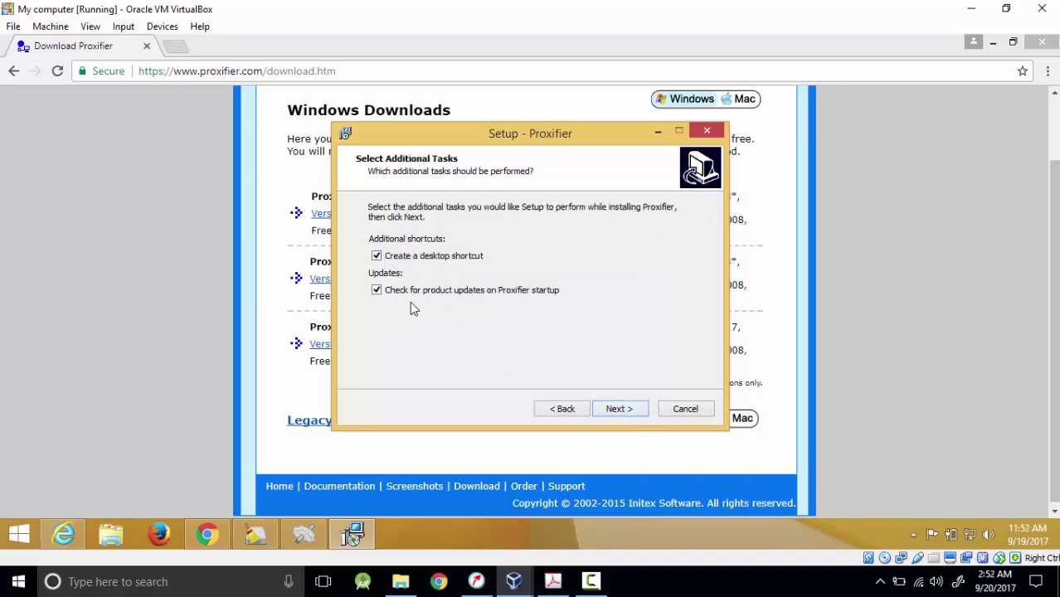
click(616, 412)
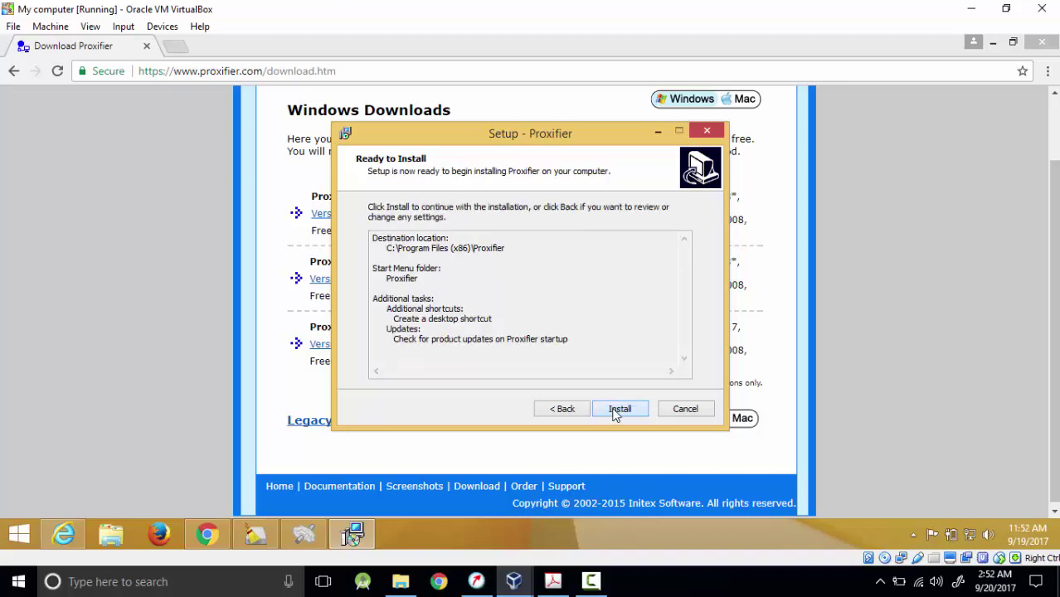
click(616, 411)
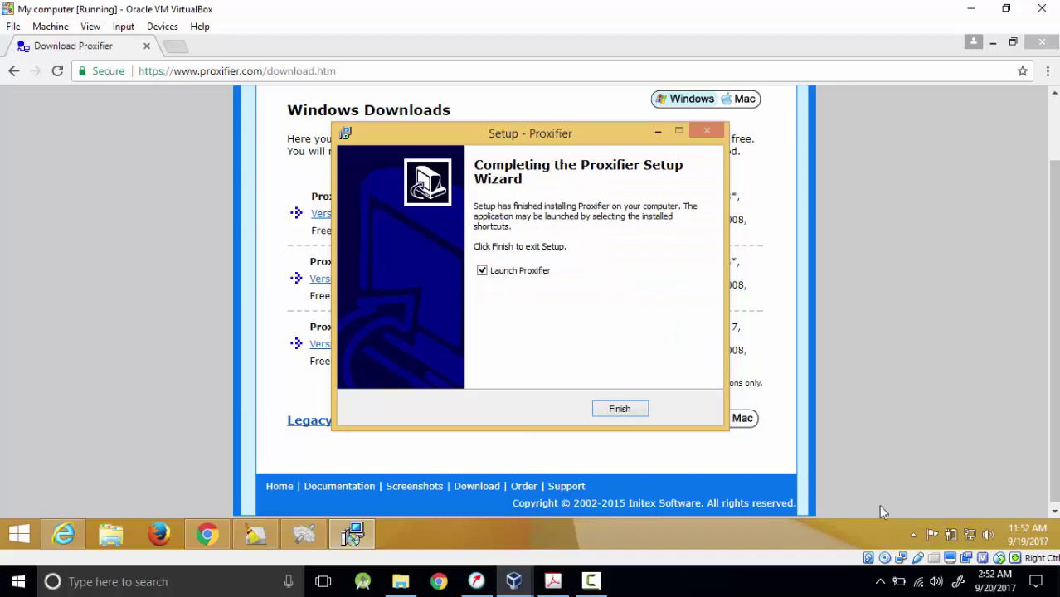
click(627, 414)
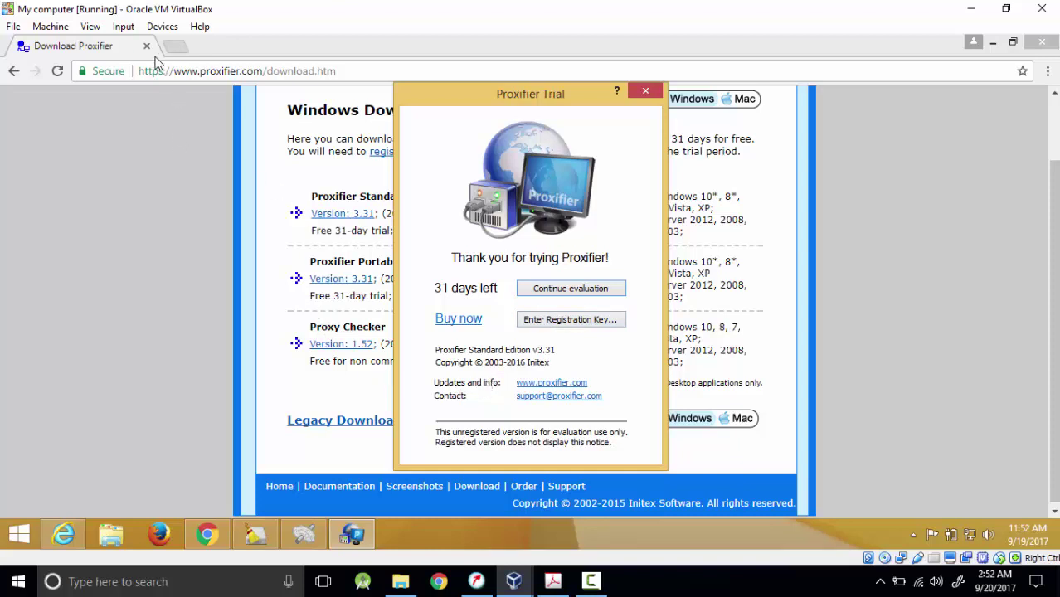
Step: Search for "proxifier keys" in a new browser tab and open the onhax.me page on Proxifier 3.21 registration keys
click(180, 48)
click(179, 48)
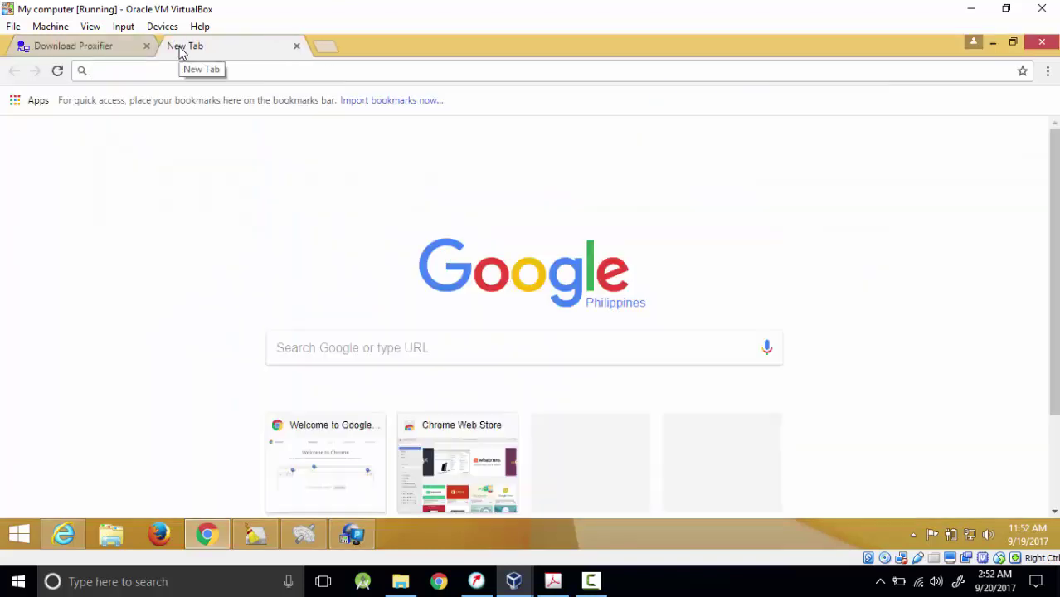
text(pro)
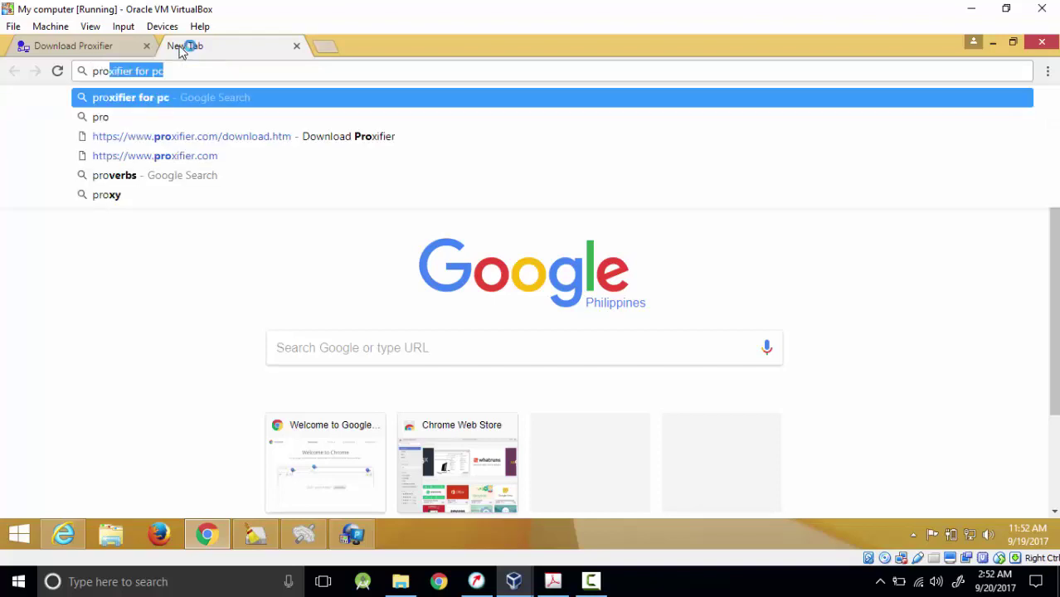
text(xifie)
key(BackSpace)
text(fier )
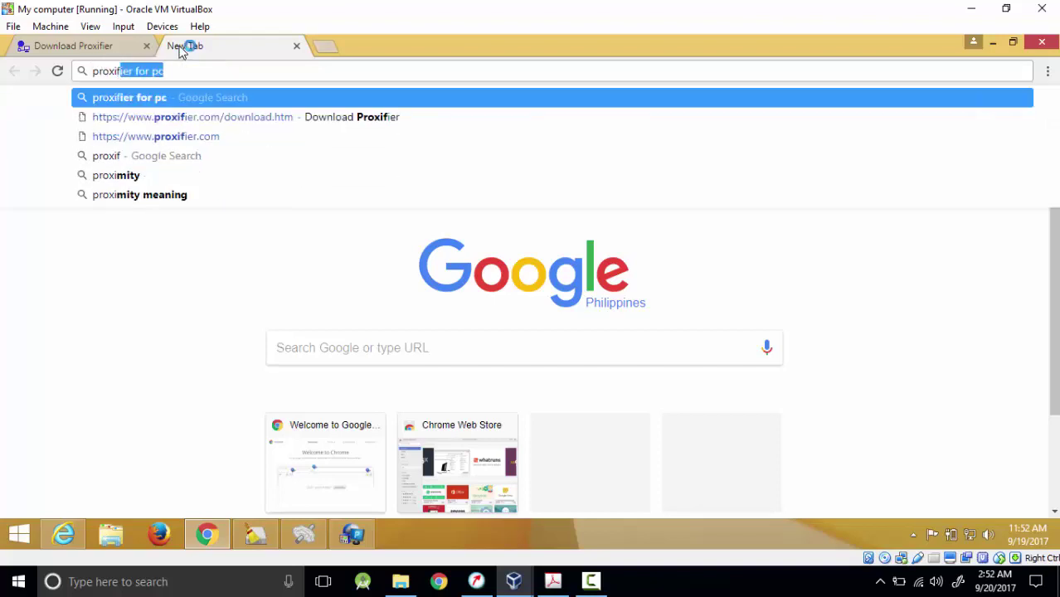
text(kyu)
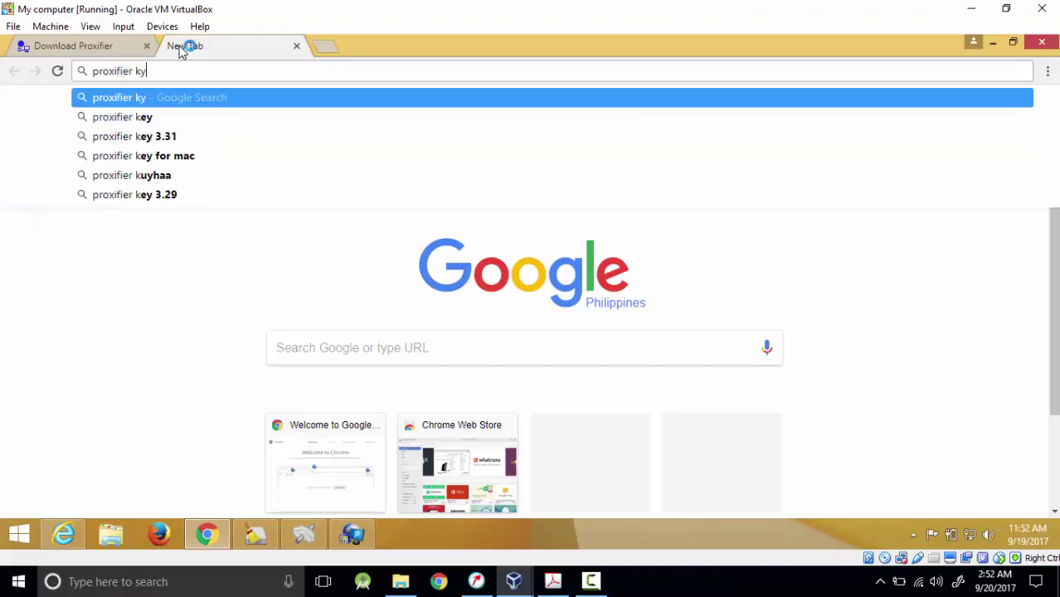
key(BackSpace)
key(BackSpace)
text(eys)
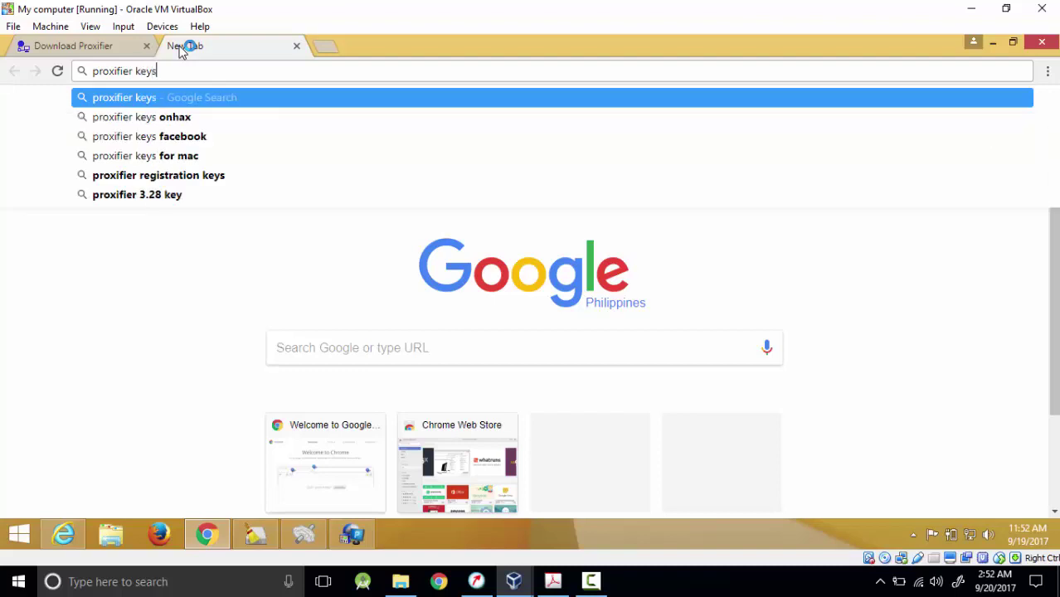
key(Return)
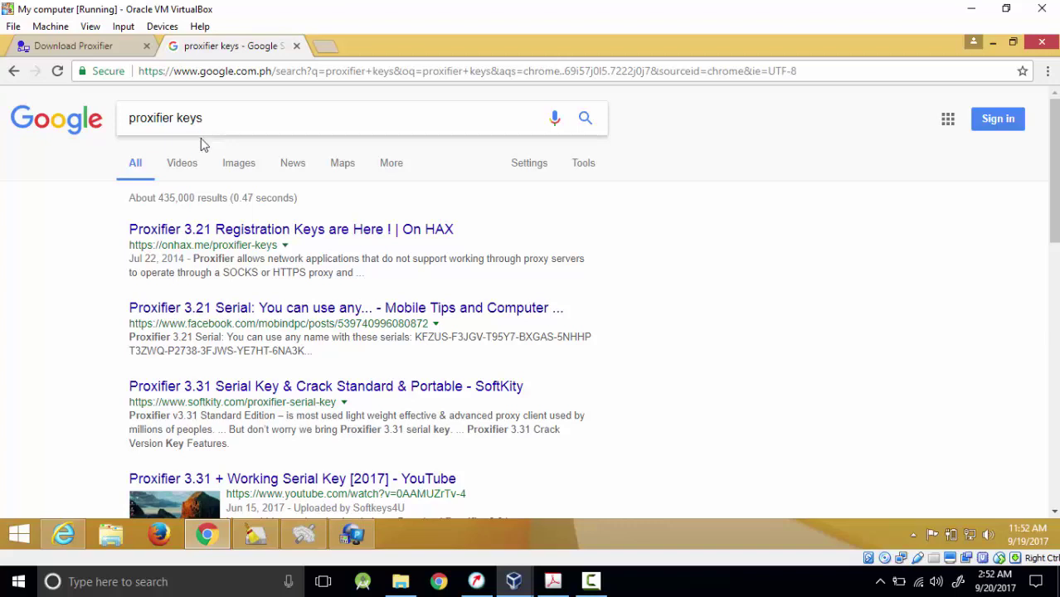
click(295, 233)
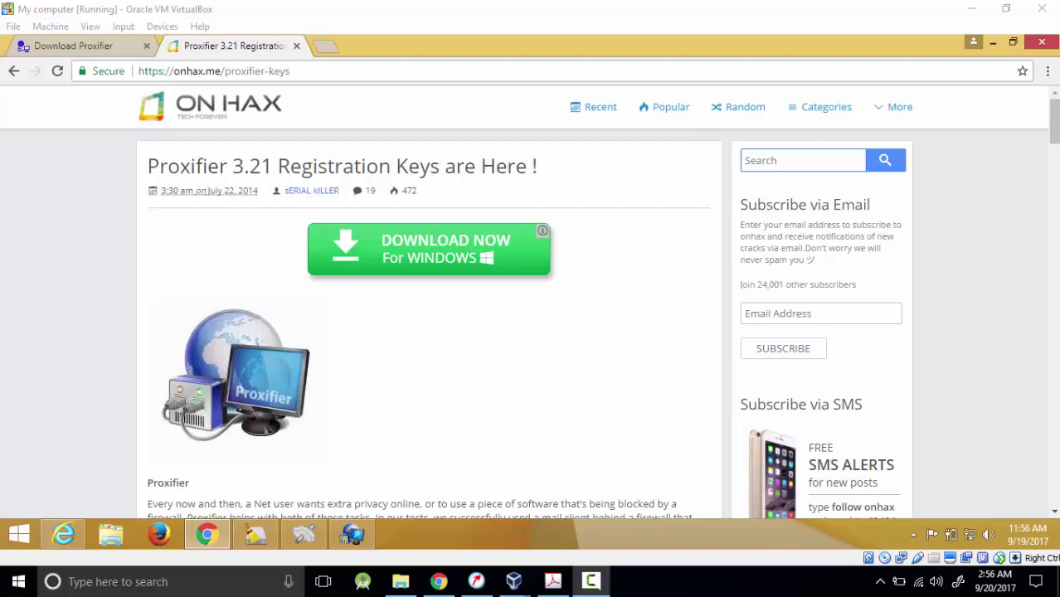
Step: Look at the Proxifier order confirmation e-mail in the host computer's browser, and return to the virtual machine
click(438, 581)
drag(1053, 116, 175, 6)
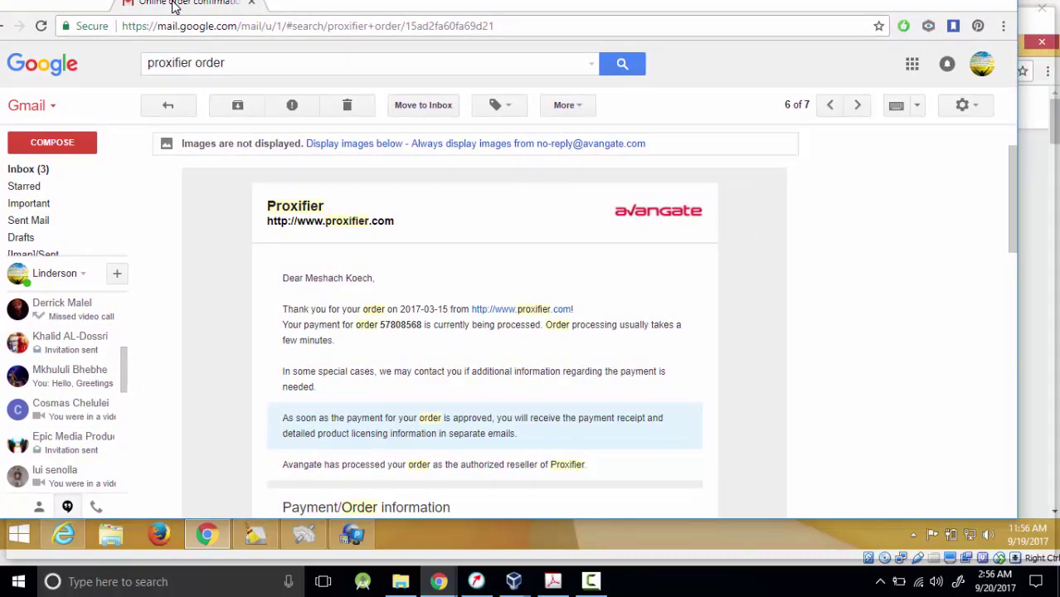
drag(174, 7, 1059, 8)
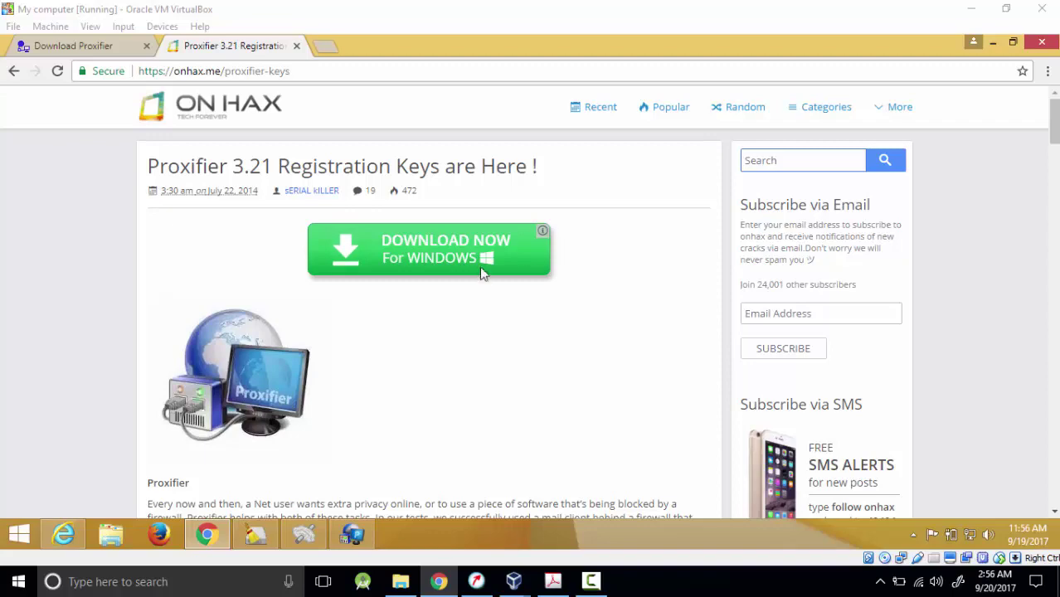
Step: Copy the first Standard Version registration key listed on the onhax.me page
scroll(483, 276, down, 7)
scroll(482, 276, down, 10)
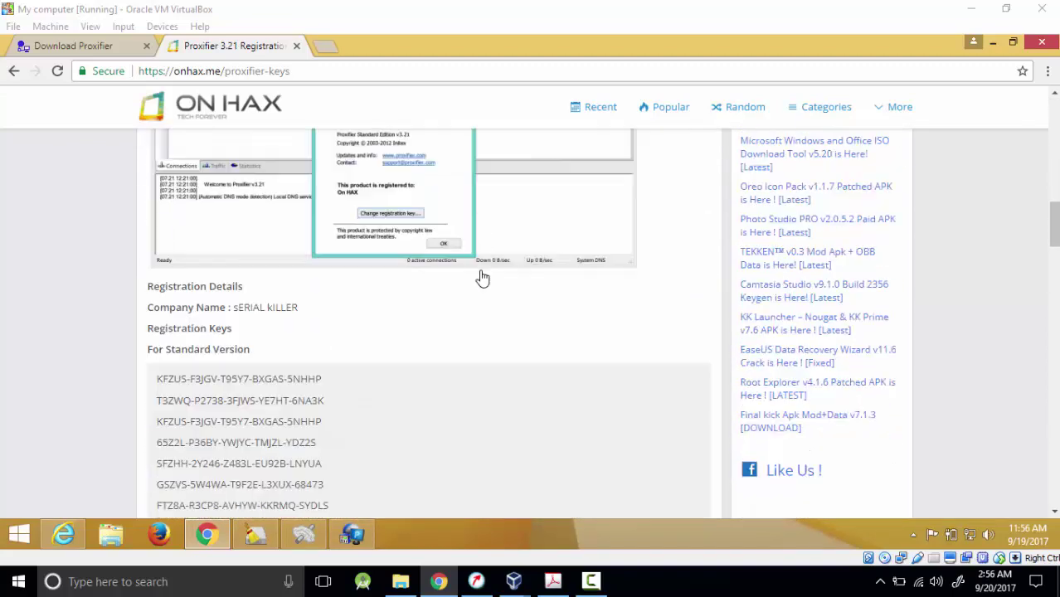
scroll(481, 271, up, 2)
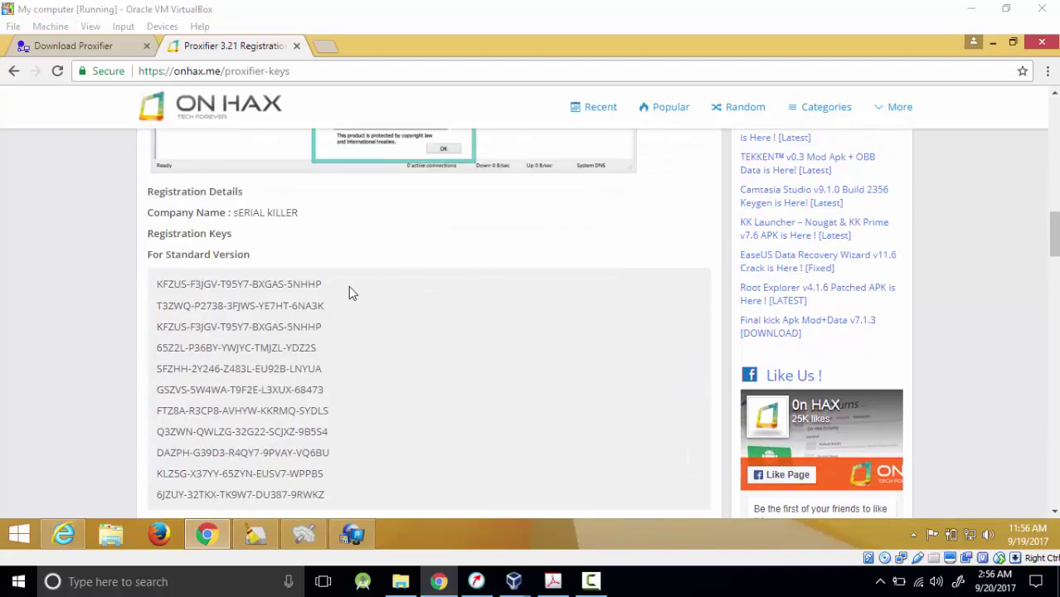
click(328, 288)
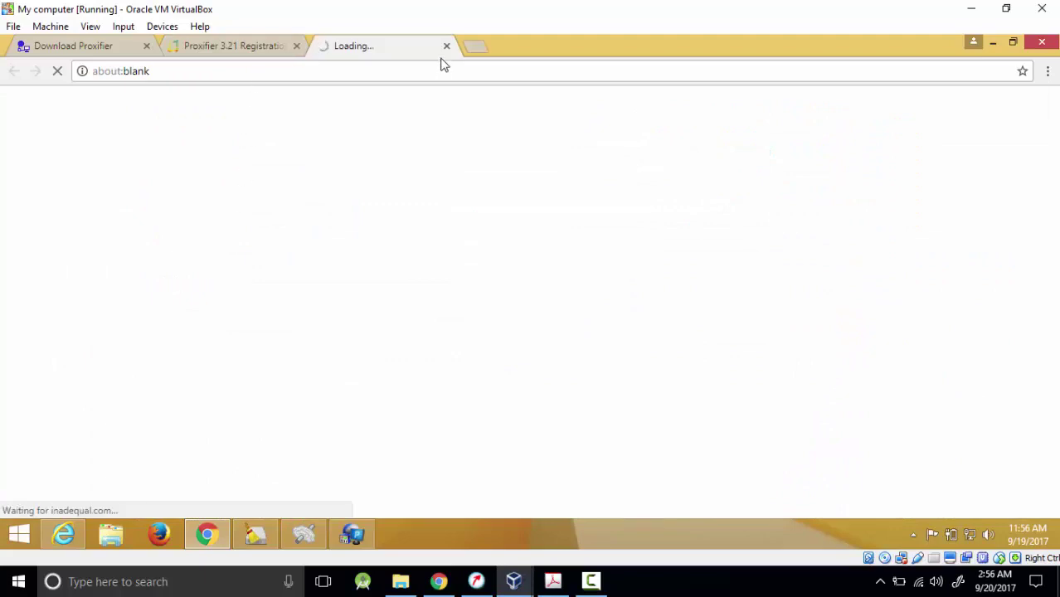
click(267, 47)
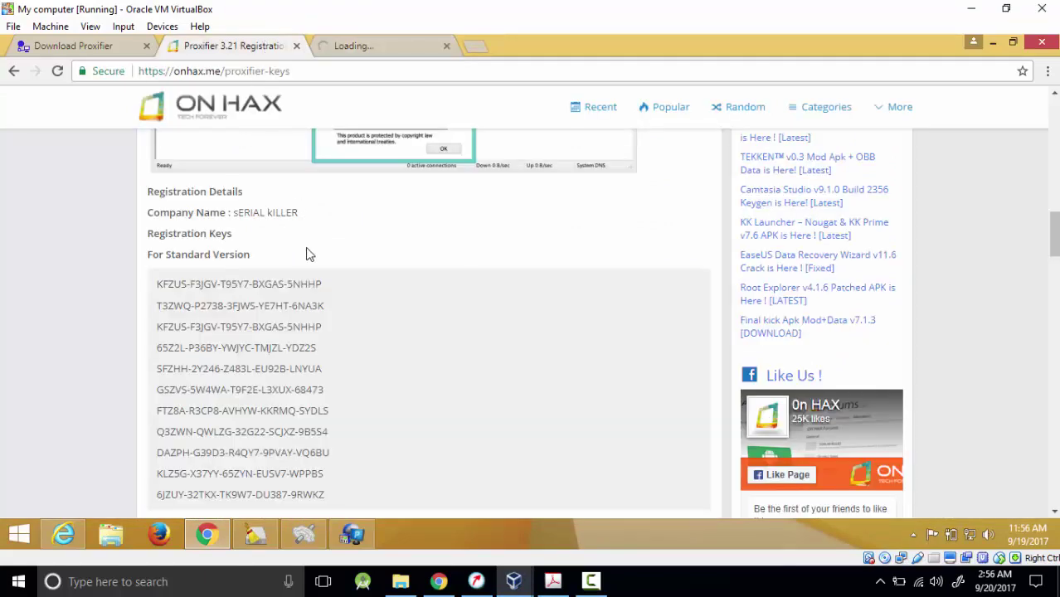
drag(319, 284, 152, 284)
key(ctrl+c)
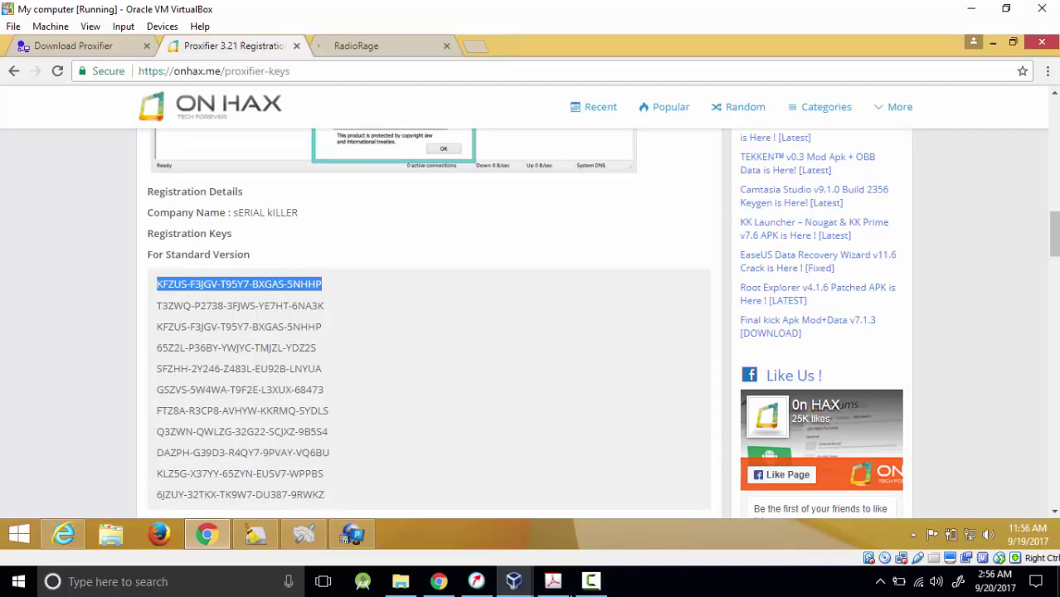
Step: Switch to Proxifier and try to register it for all users on this computer under the name abcdef with the copied registration key
click(354, 536)
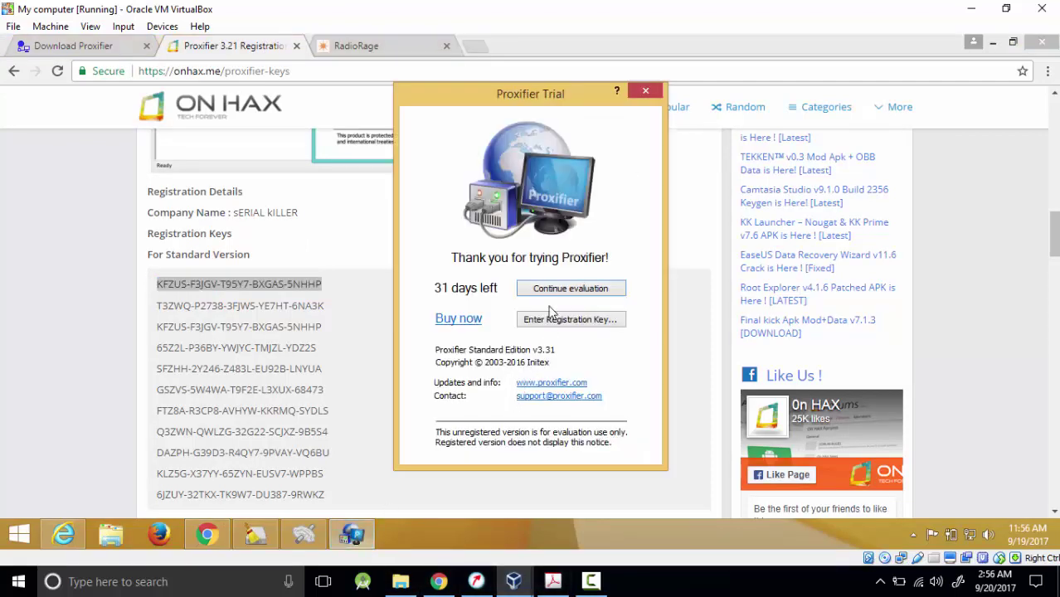
click(550, 319)
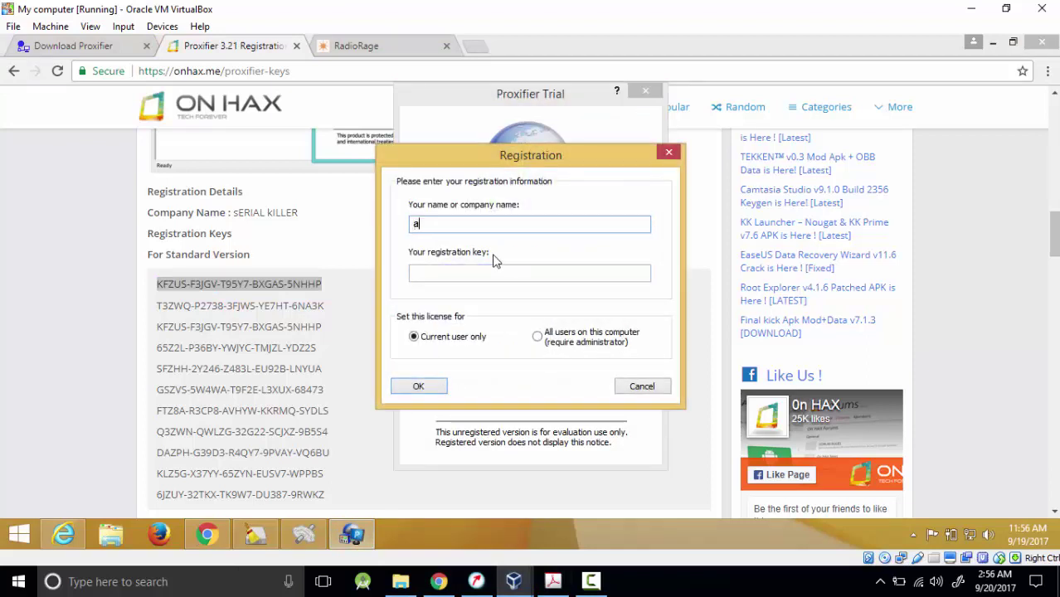
text(abcdef)
click(478, 276)
key(ctrl+v)
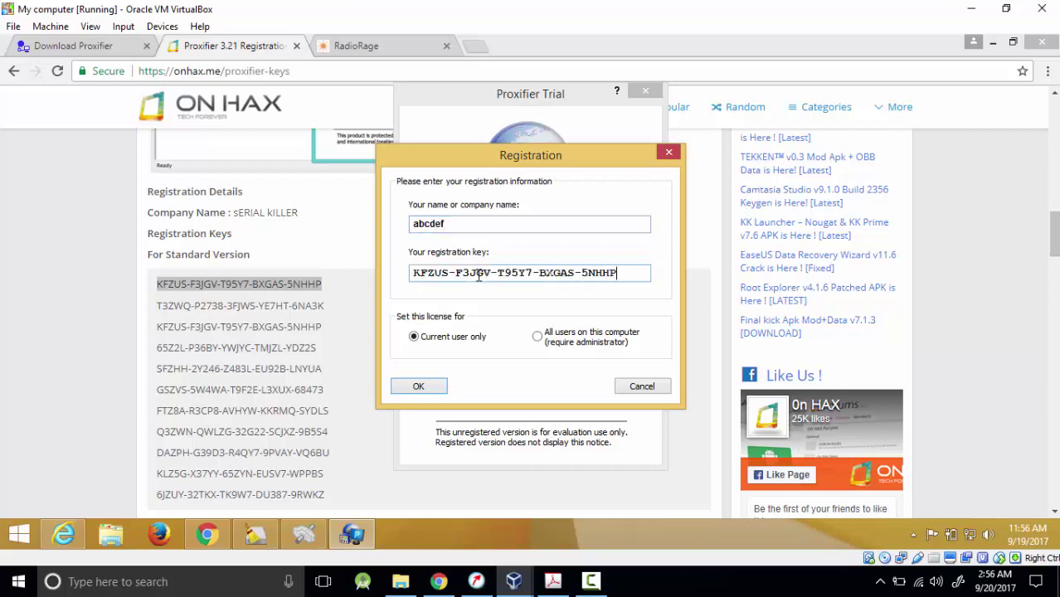
click(537, 338)
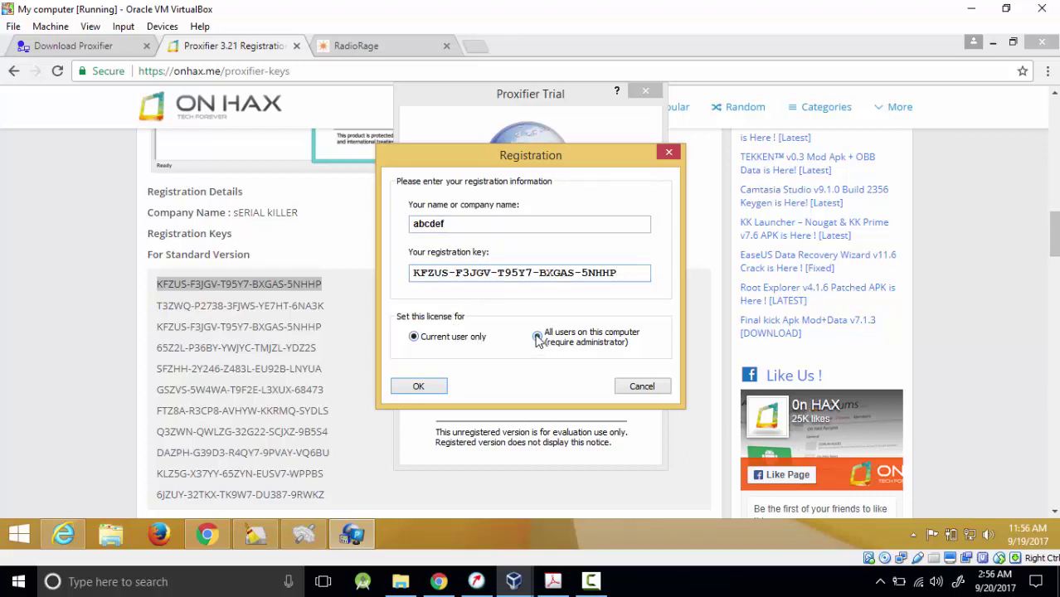
click(419, 387)
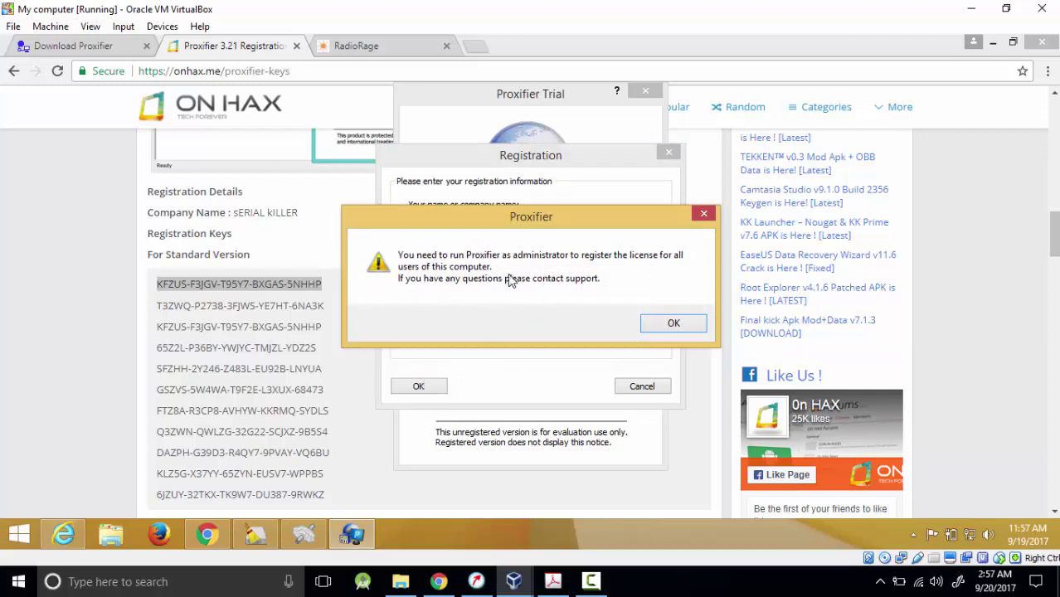
click(668, 324)
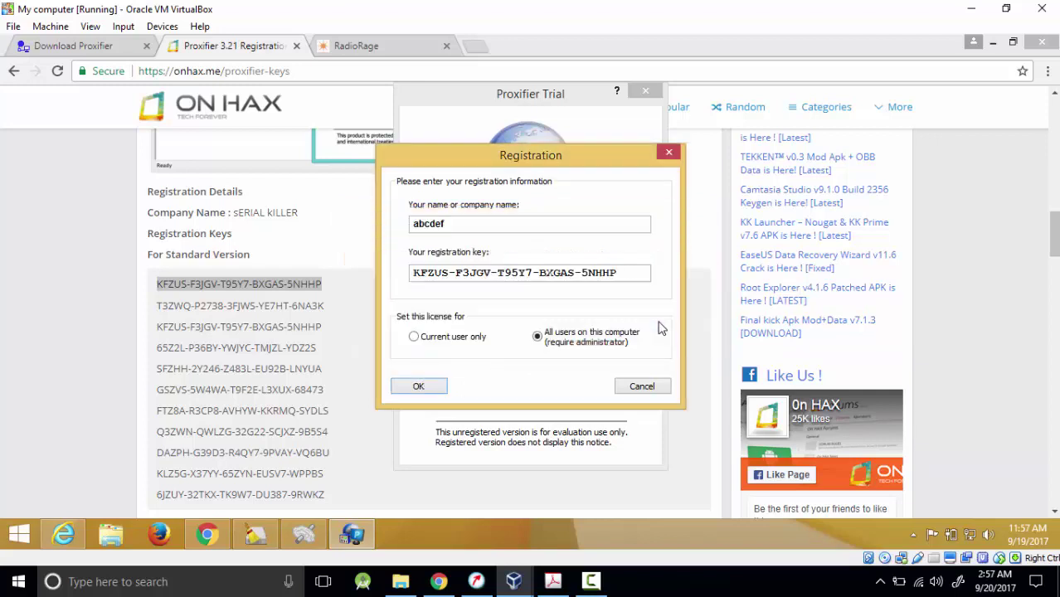
click(640, 387)
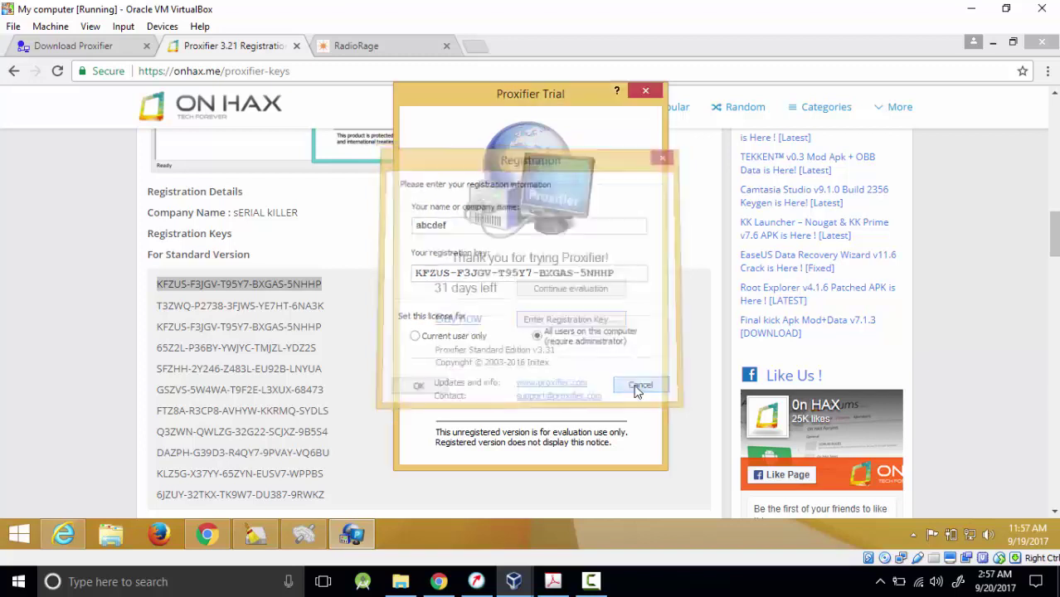
Step: Close the Proxifier trial window, search the virtual machine's apps for "proxifier", and relaunch Proxifier as administrator
click(644, 91)
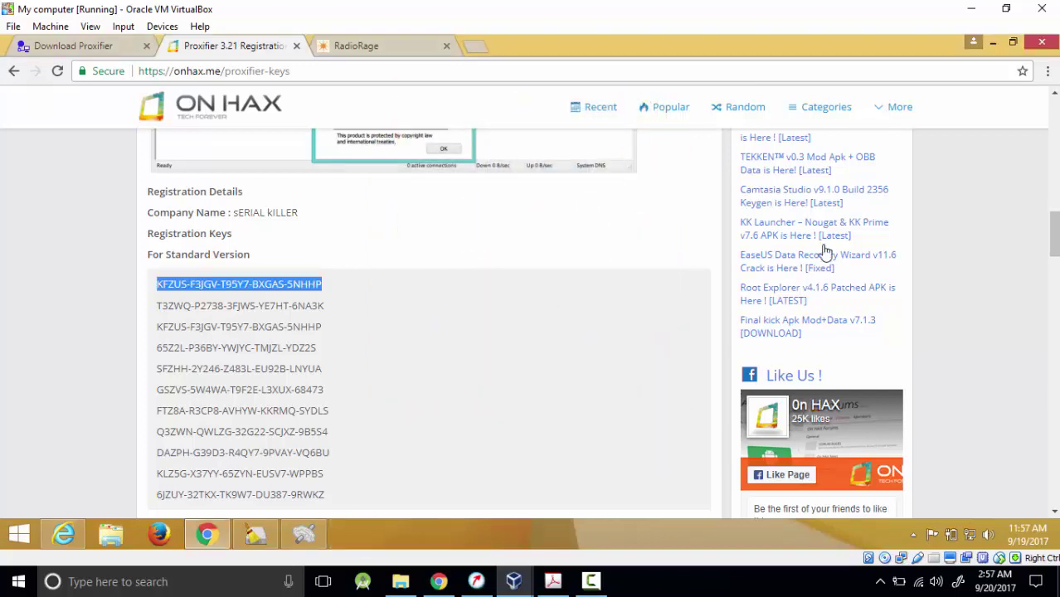
key(super)
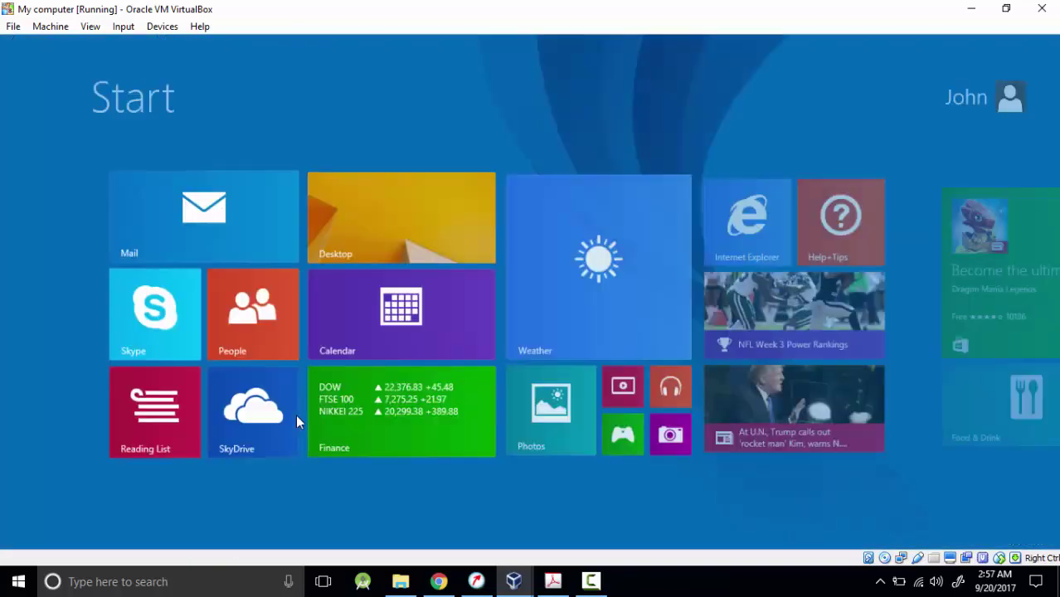
text(pro)
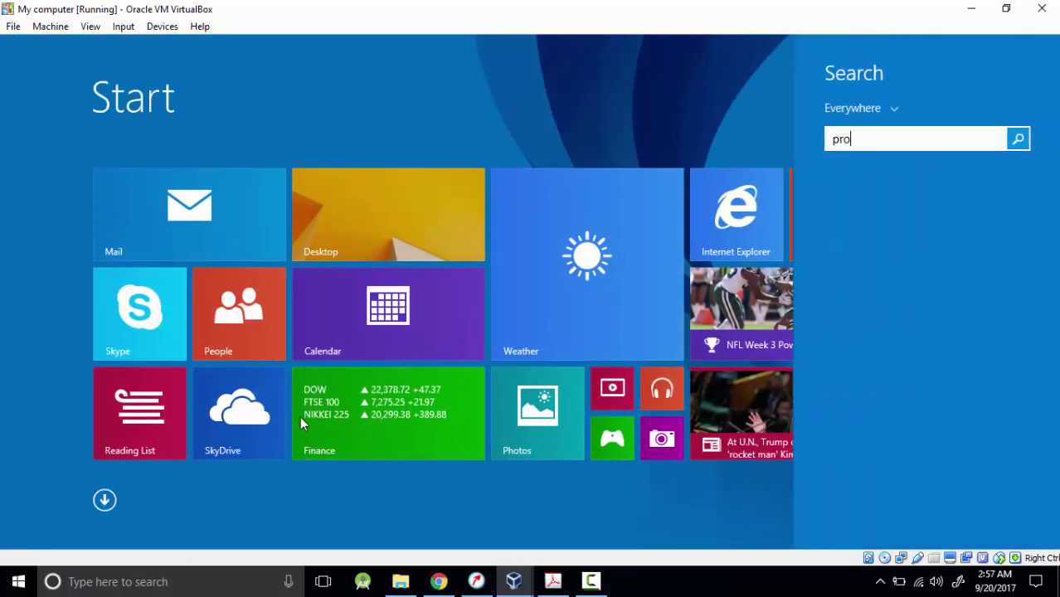
text(cxifier)
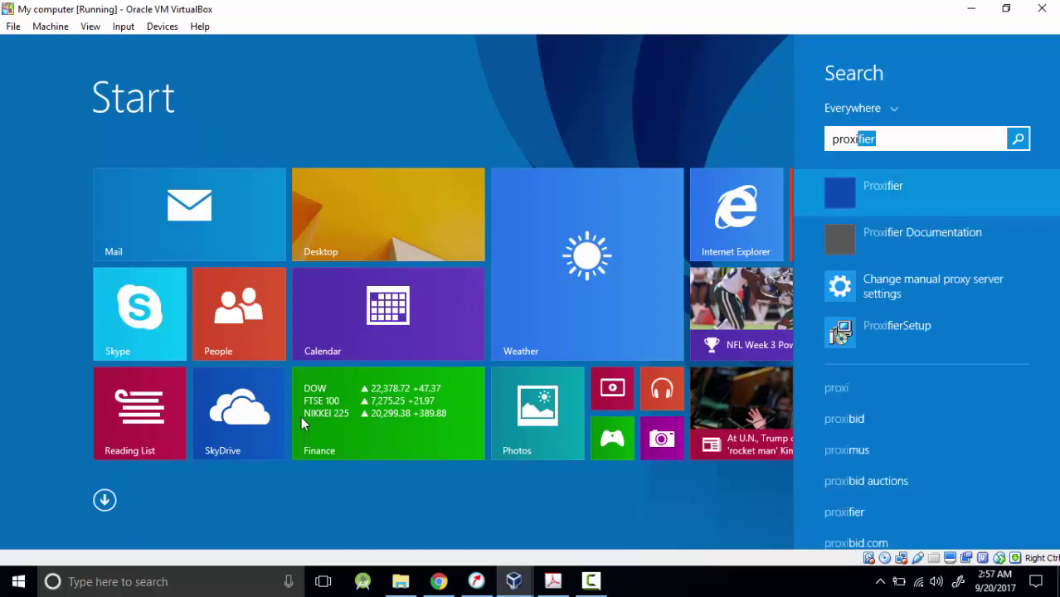
right_click(917, 189)
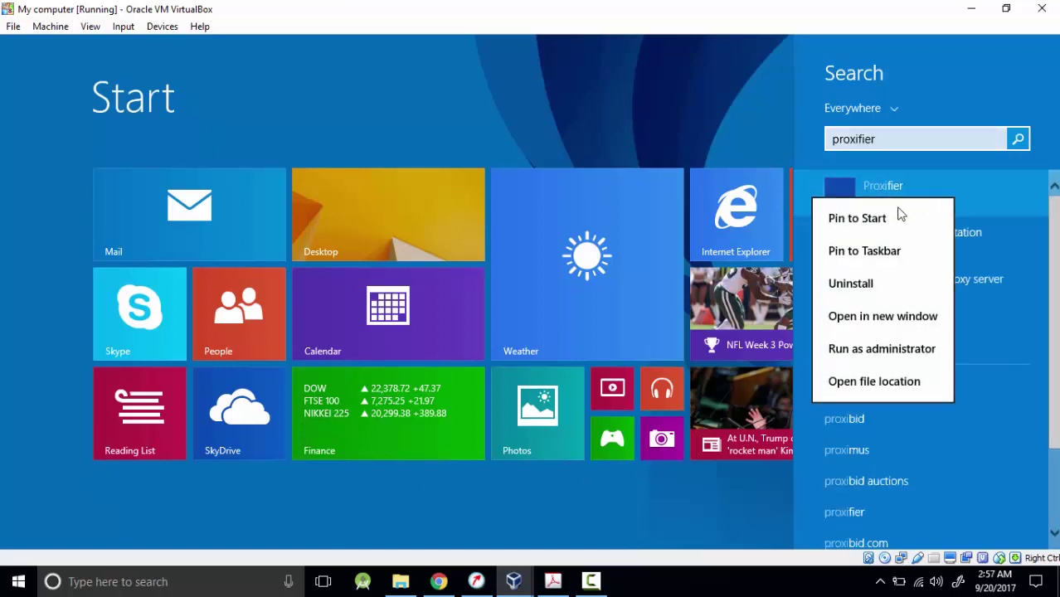
click(869, 350)
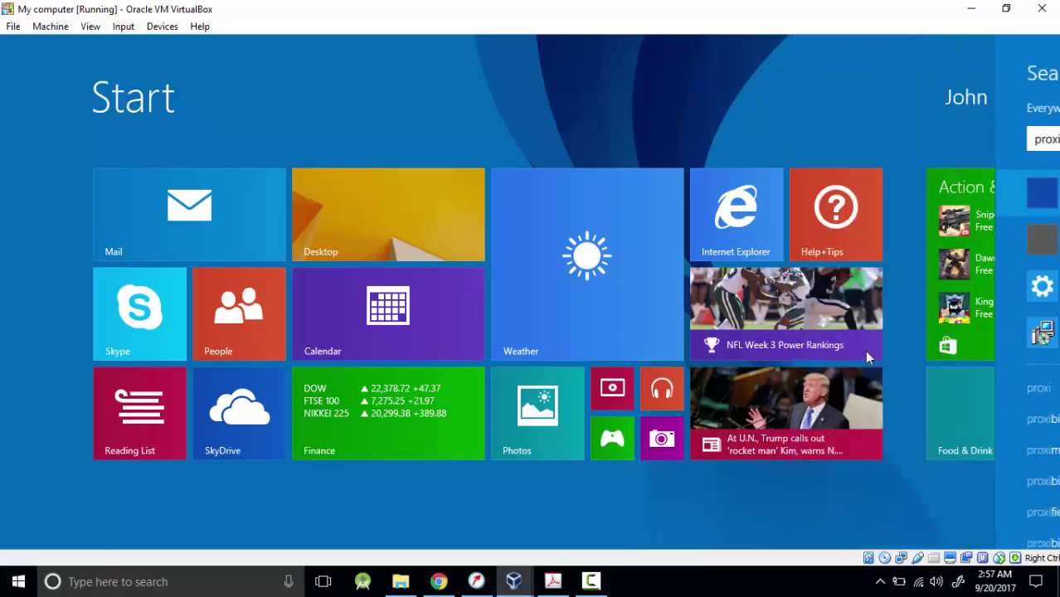
click(597, 315)
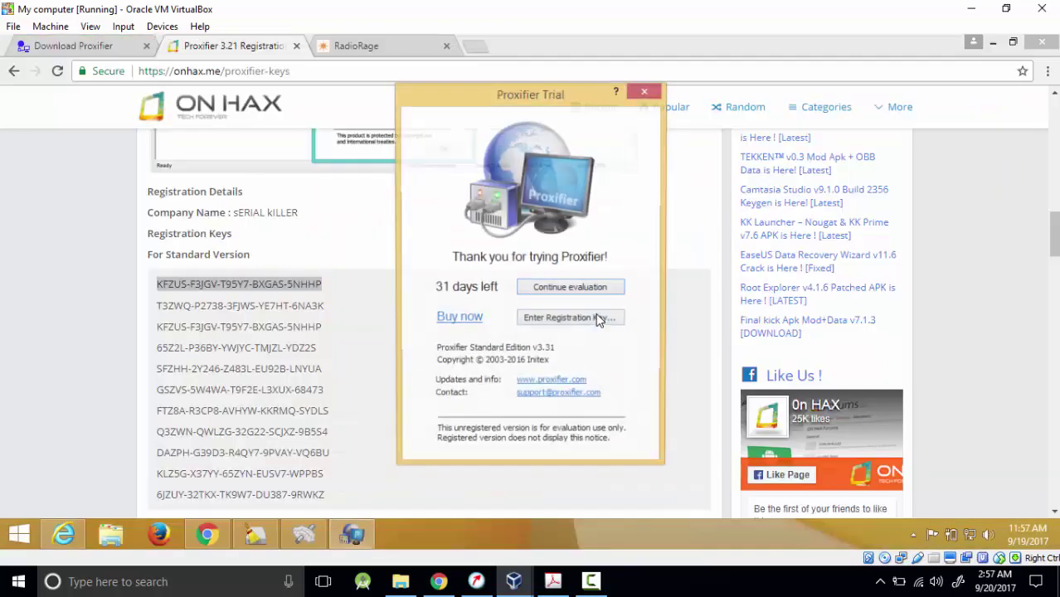
Step: Register Proxifier for all users on this computer under the name abcdef, pasting the copied key as the registration key
click(560, 321)
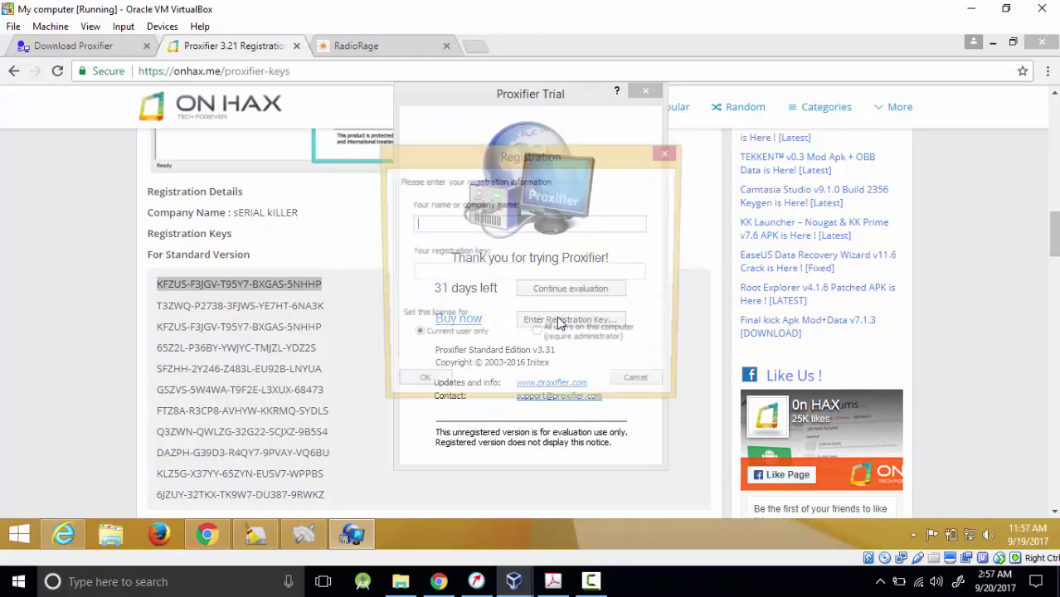
text(abcdef)
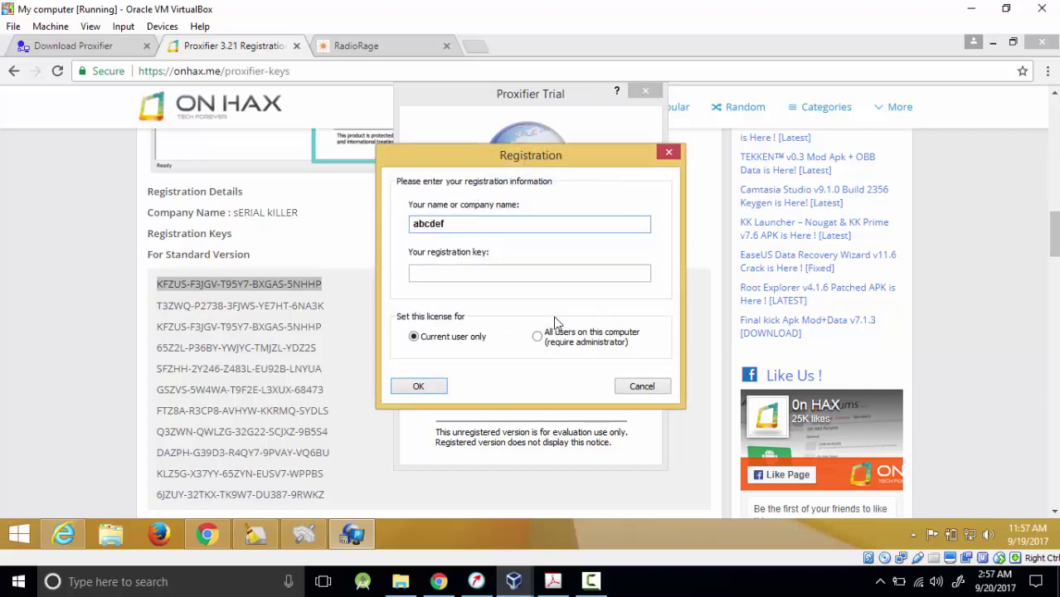
click(497, 275)
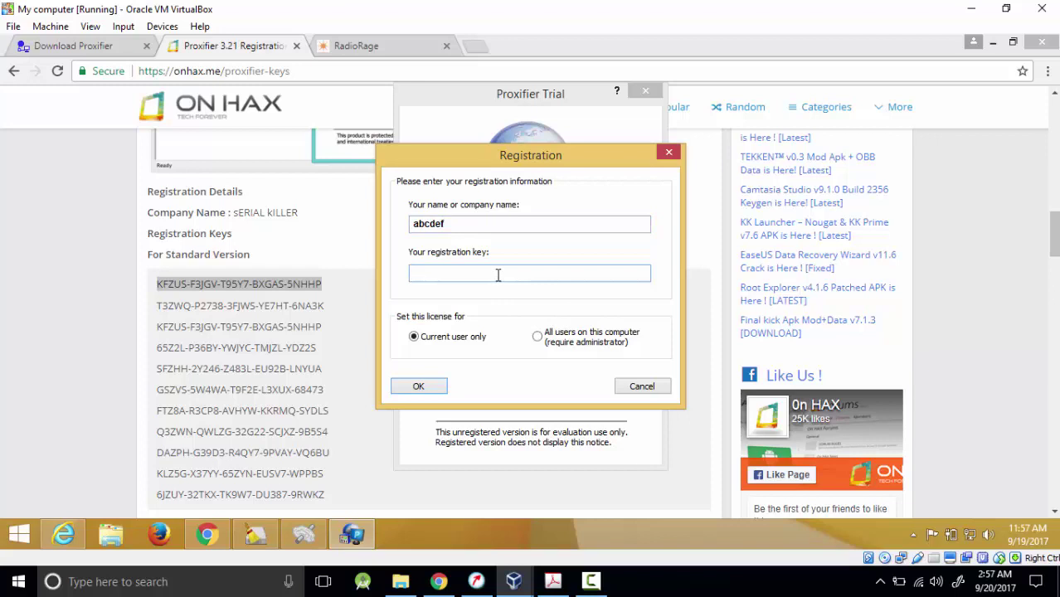
click(537, 336)
click(512, 272)
key(ctrl+v)
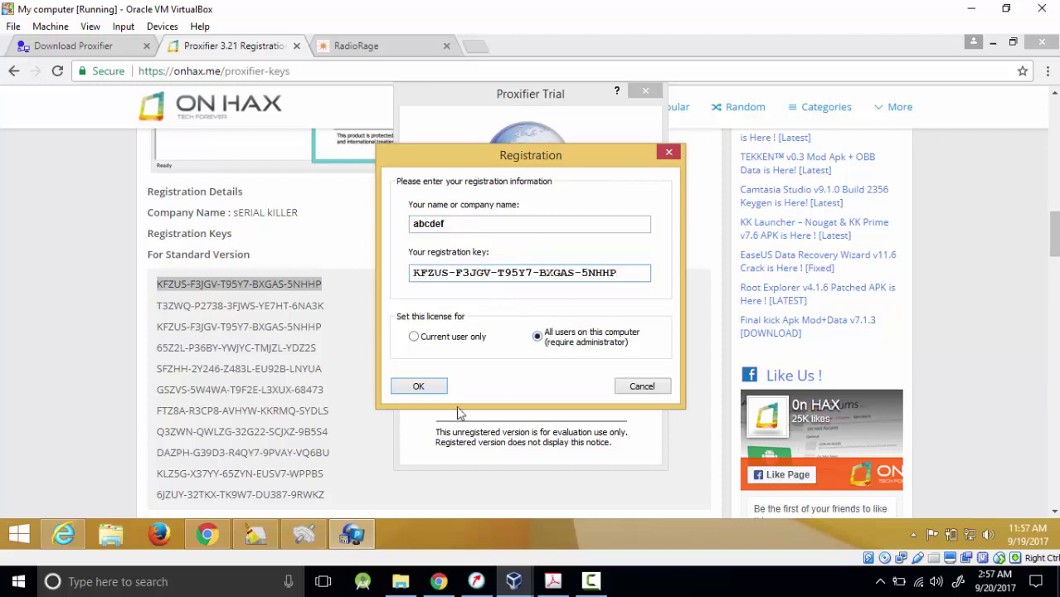
click(420, 387)
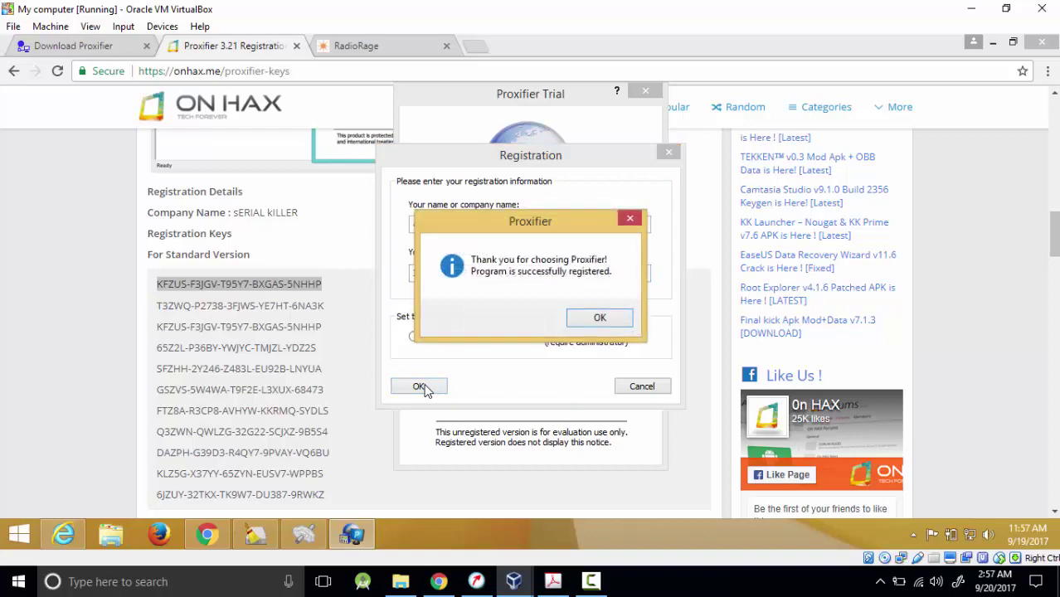
click(601, 319)
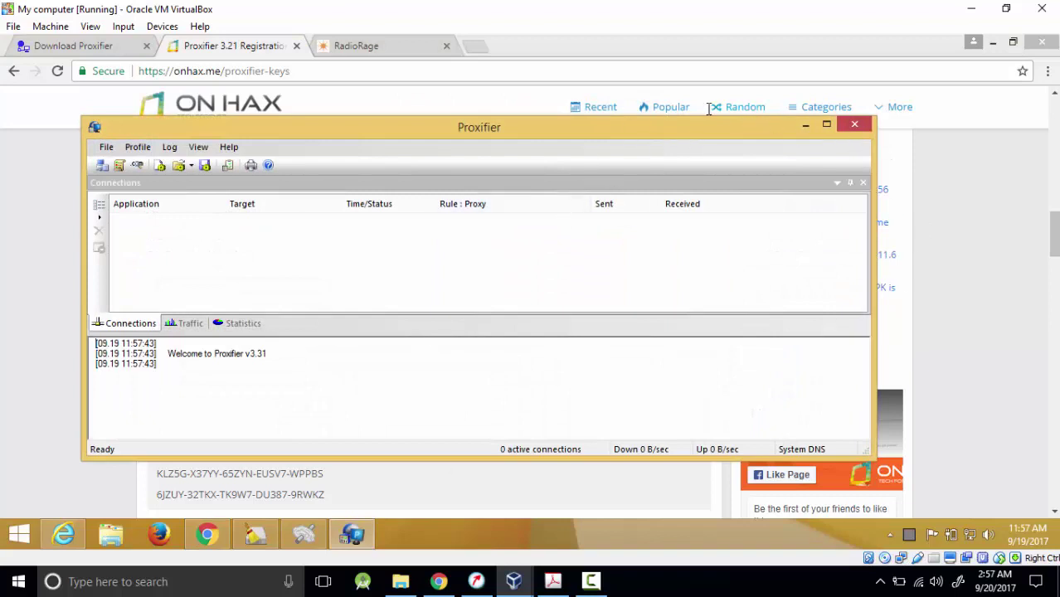
Step: Maximize Proxifier and add a SOCKS Version 5 proxy server at 127.0.0.1, port 5555, as the default proxy
click(825, 125)
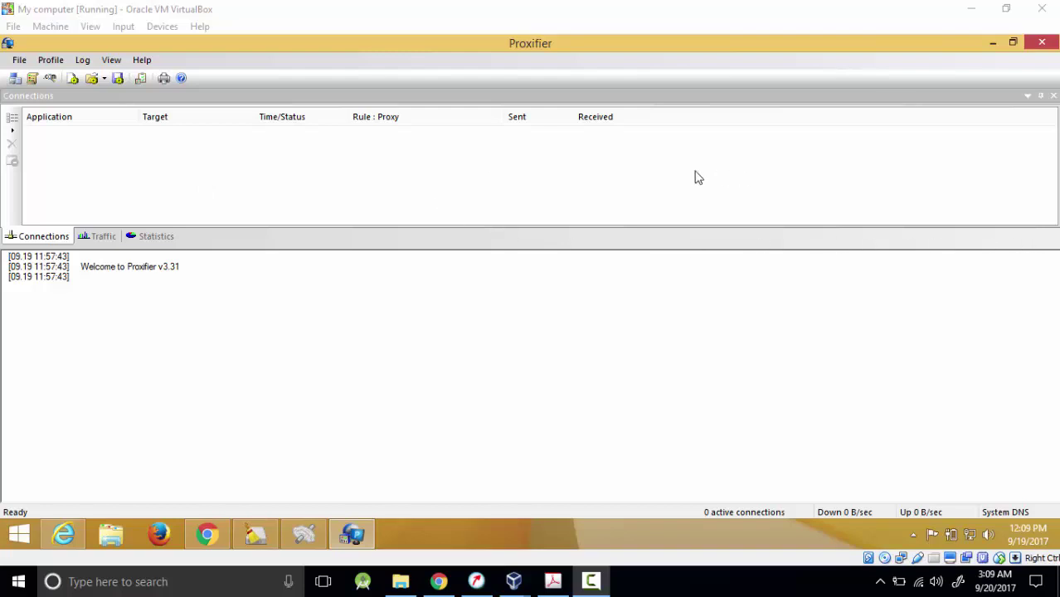
click(50, 62)
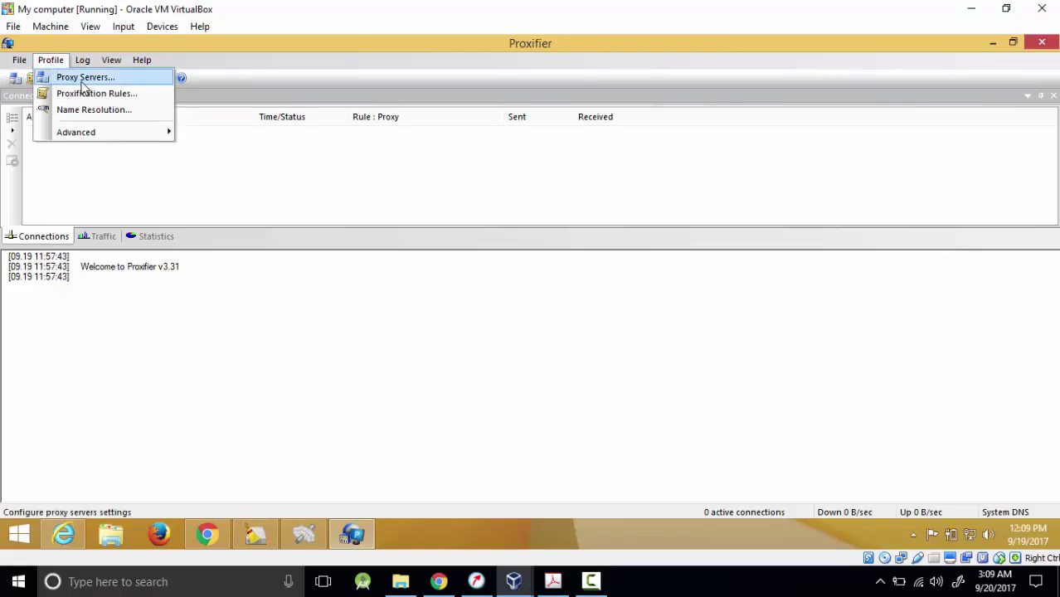
click(81, 78)
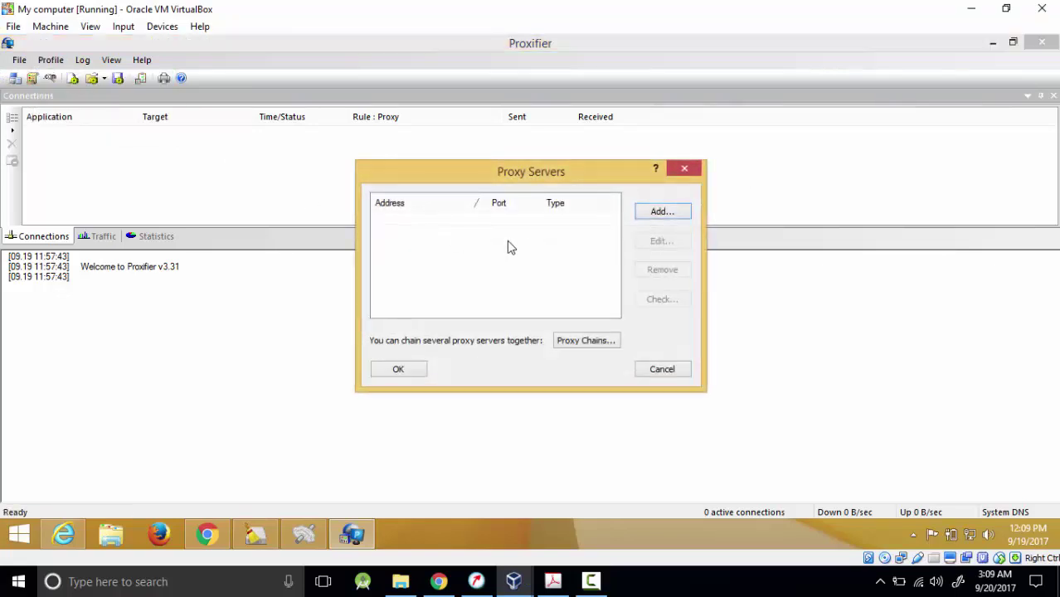
click(662, 214)
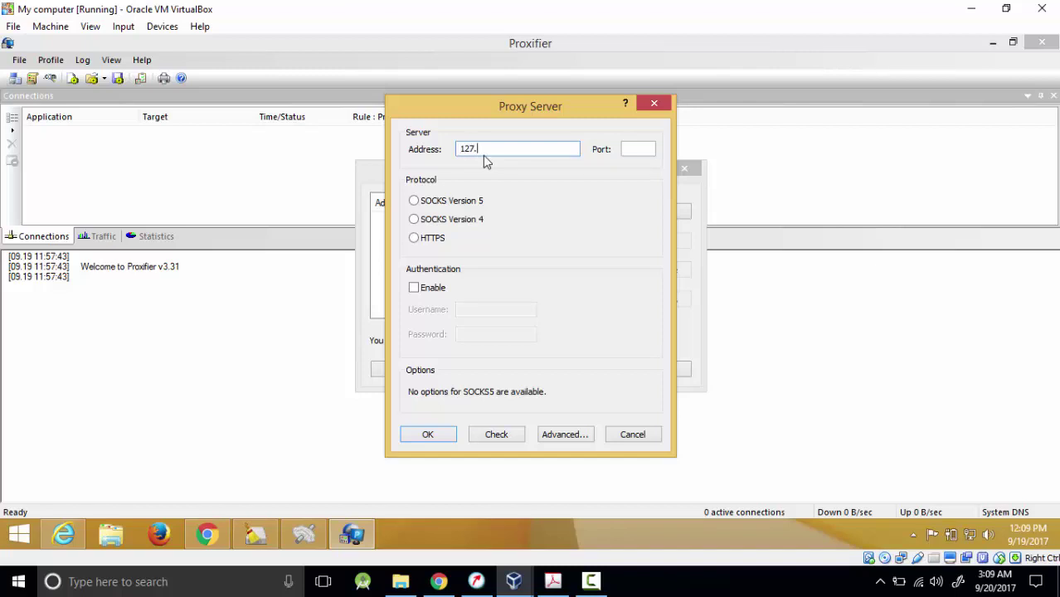
text(0.0.1)
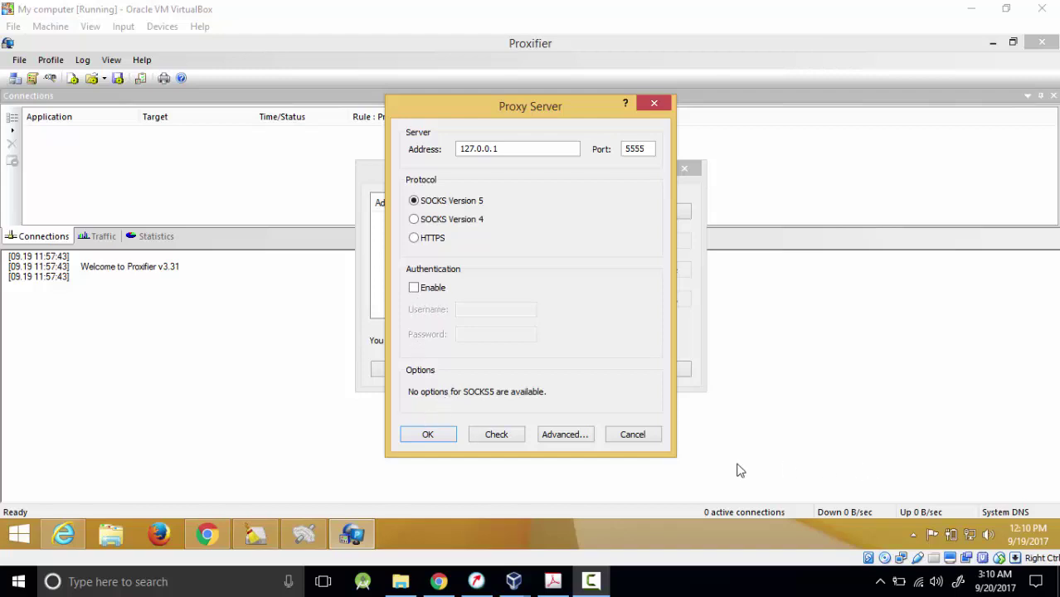
click(428, 435)
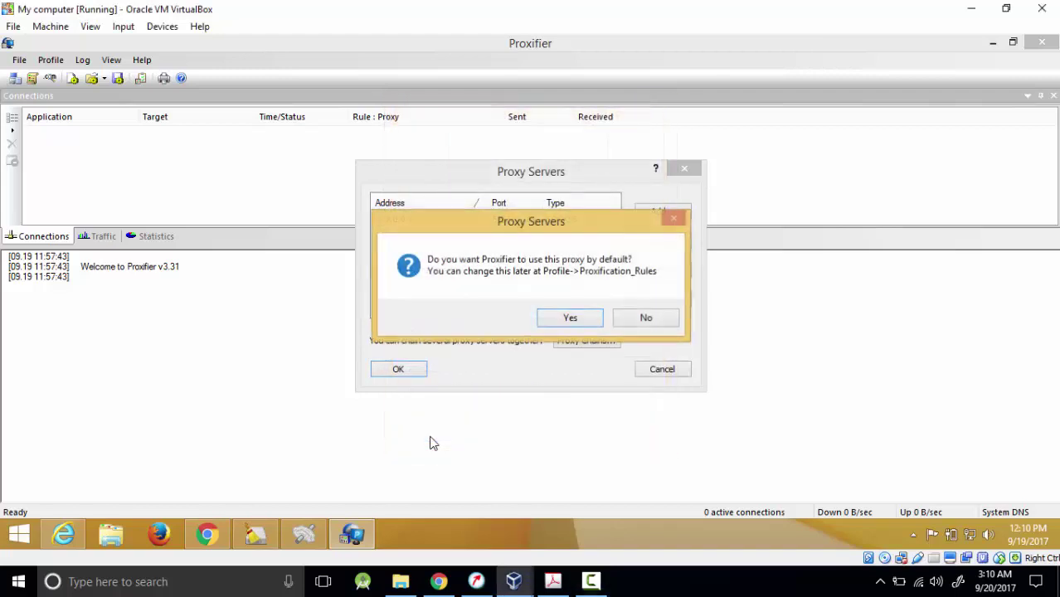
click(570, 320)
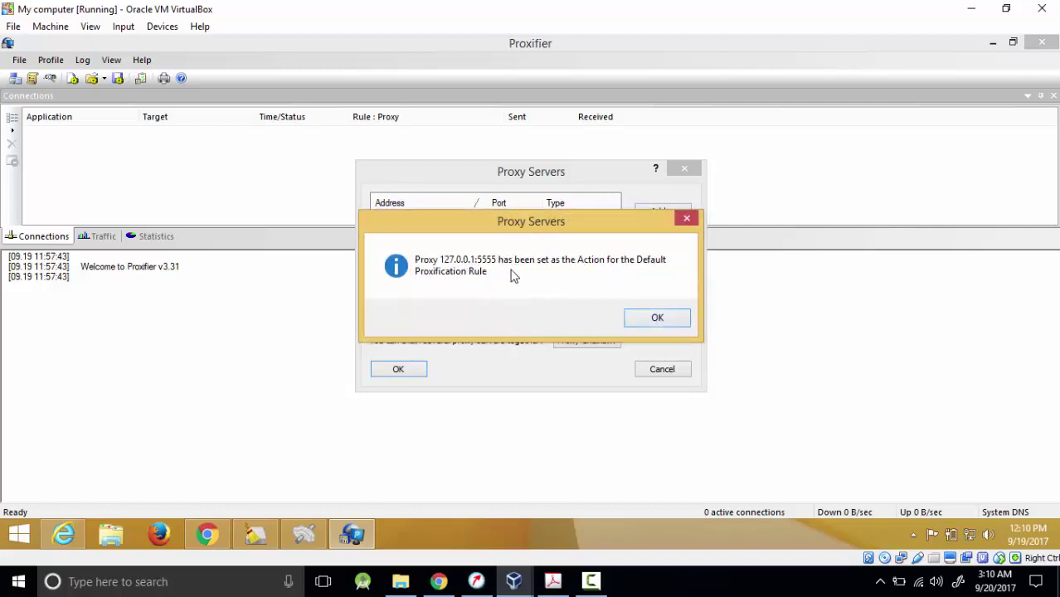
click(653, 318)
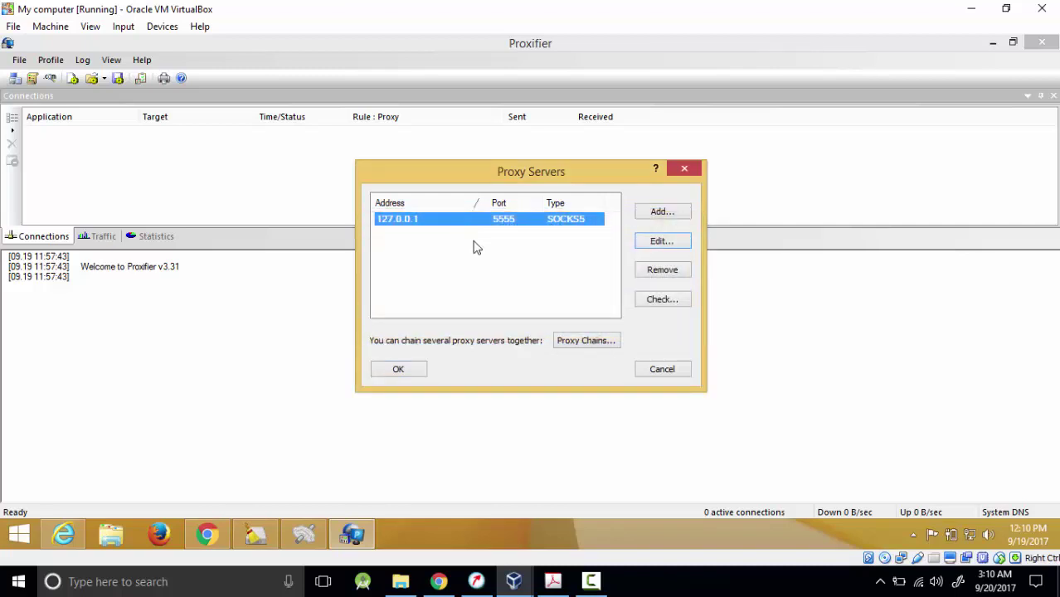
click(395, 370)
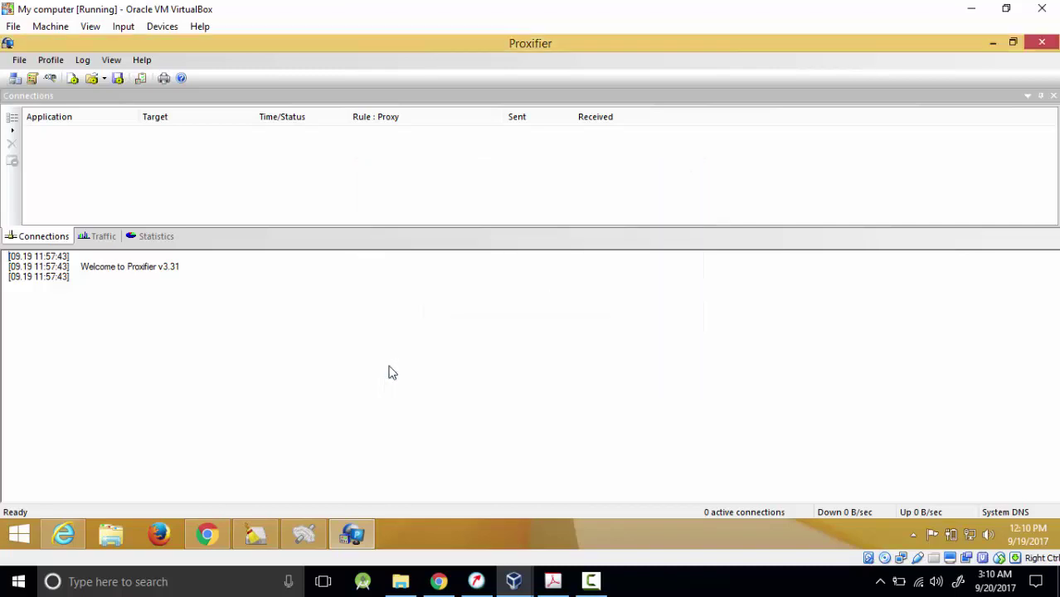
Step: Turn off automatic DNS detection in the name resolution settings and enable resolving hostnames through proxy
click(50, 60)
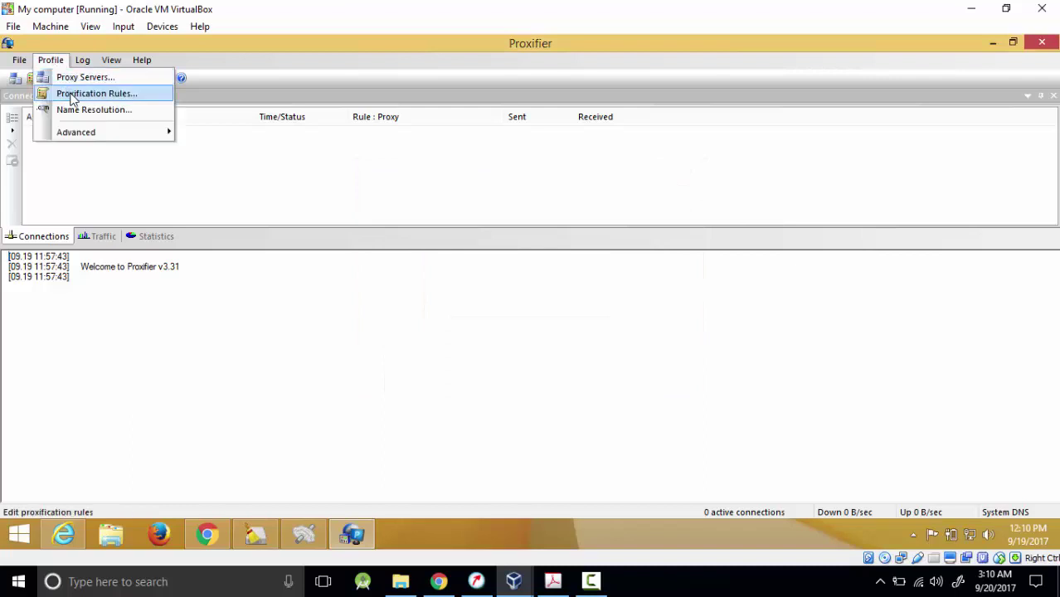
click(87, 114)
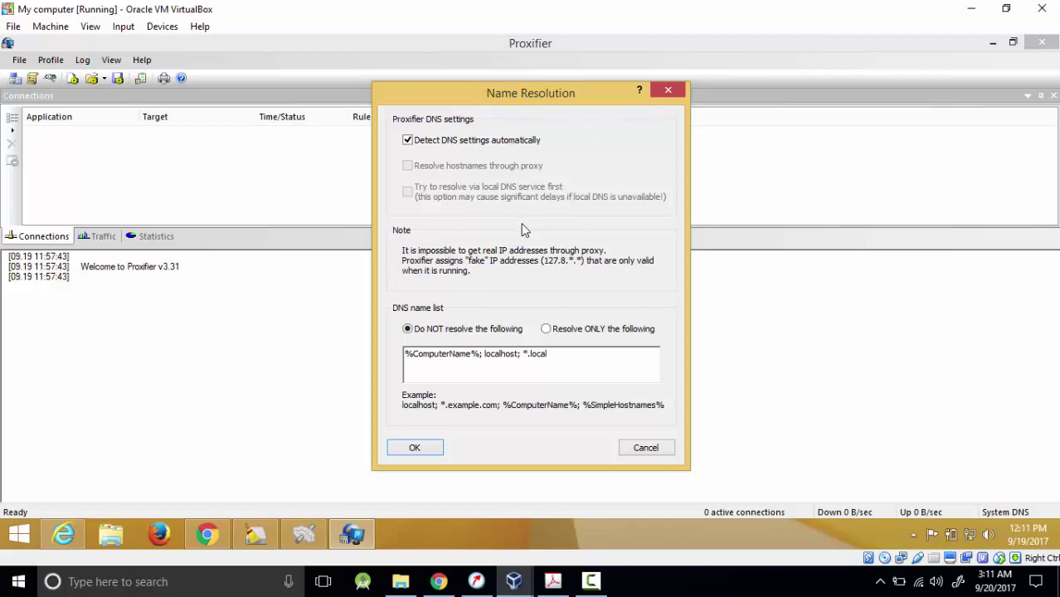
click(408, 141)
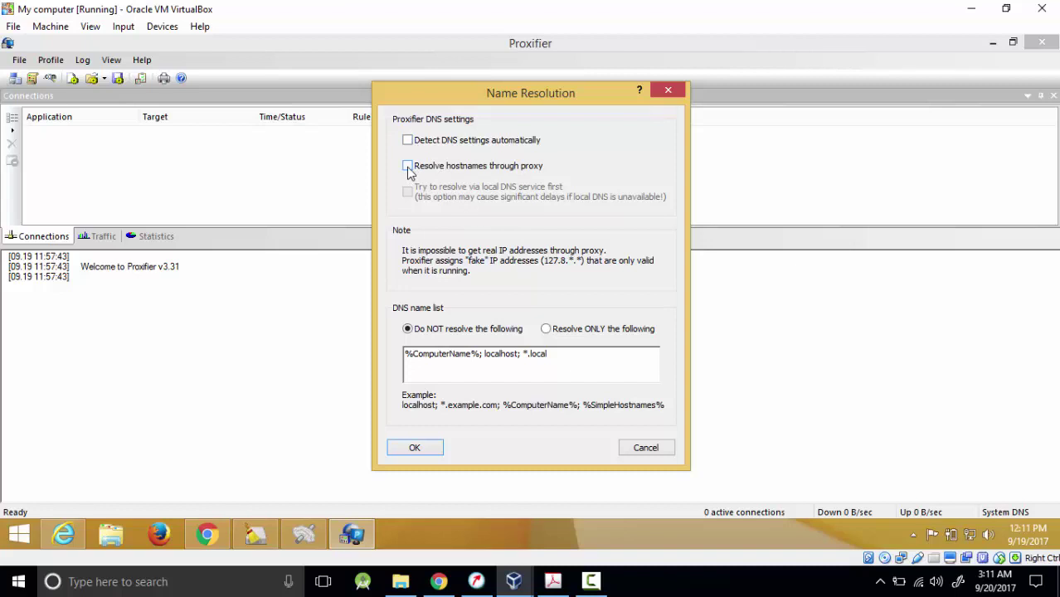
click(408, 166)
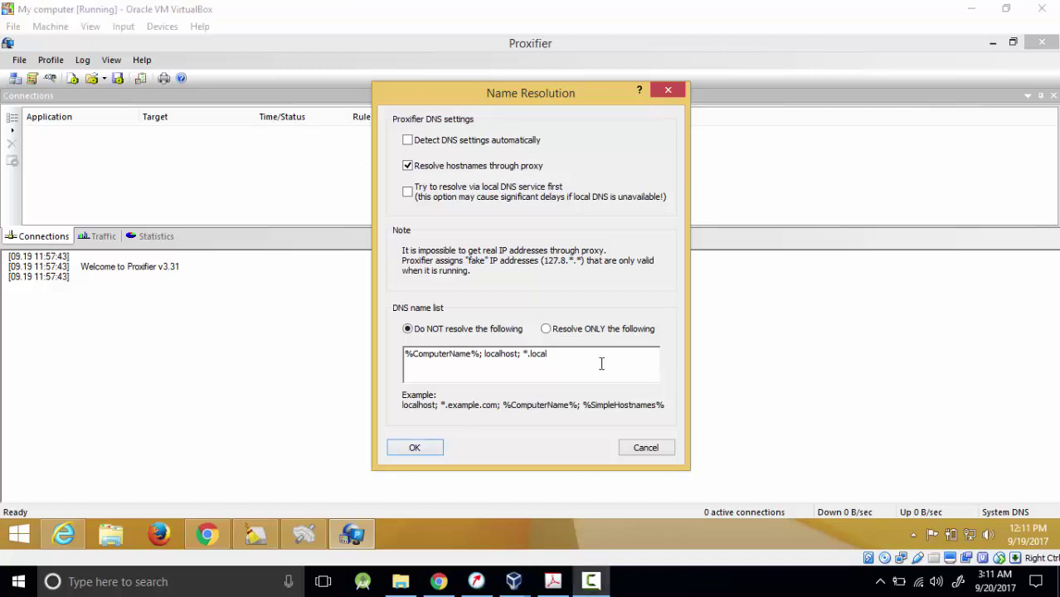
click(421, 447)
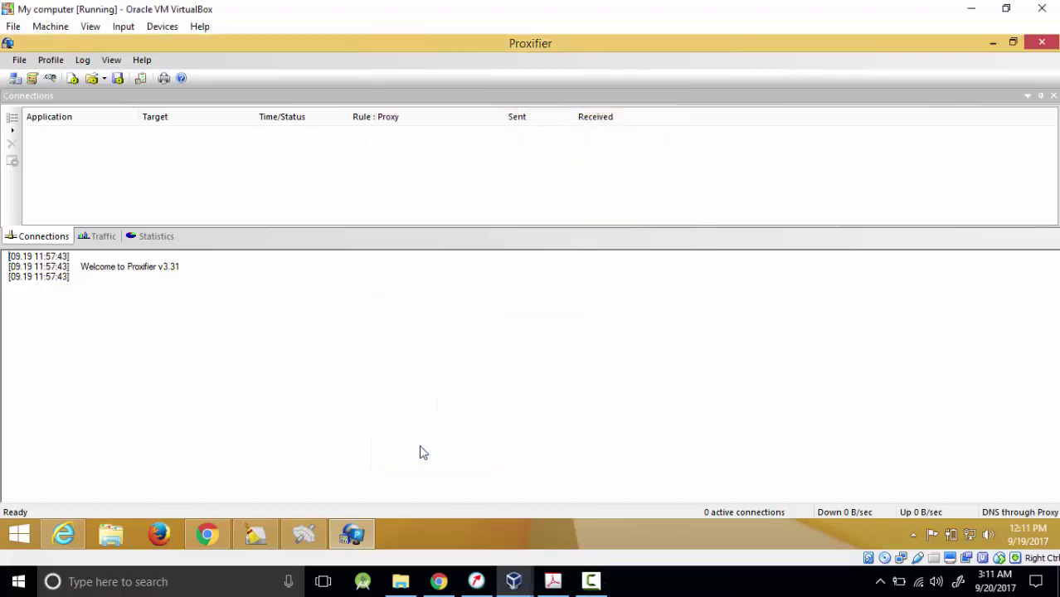